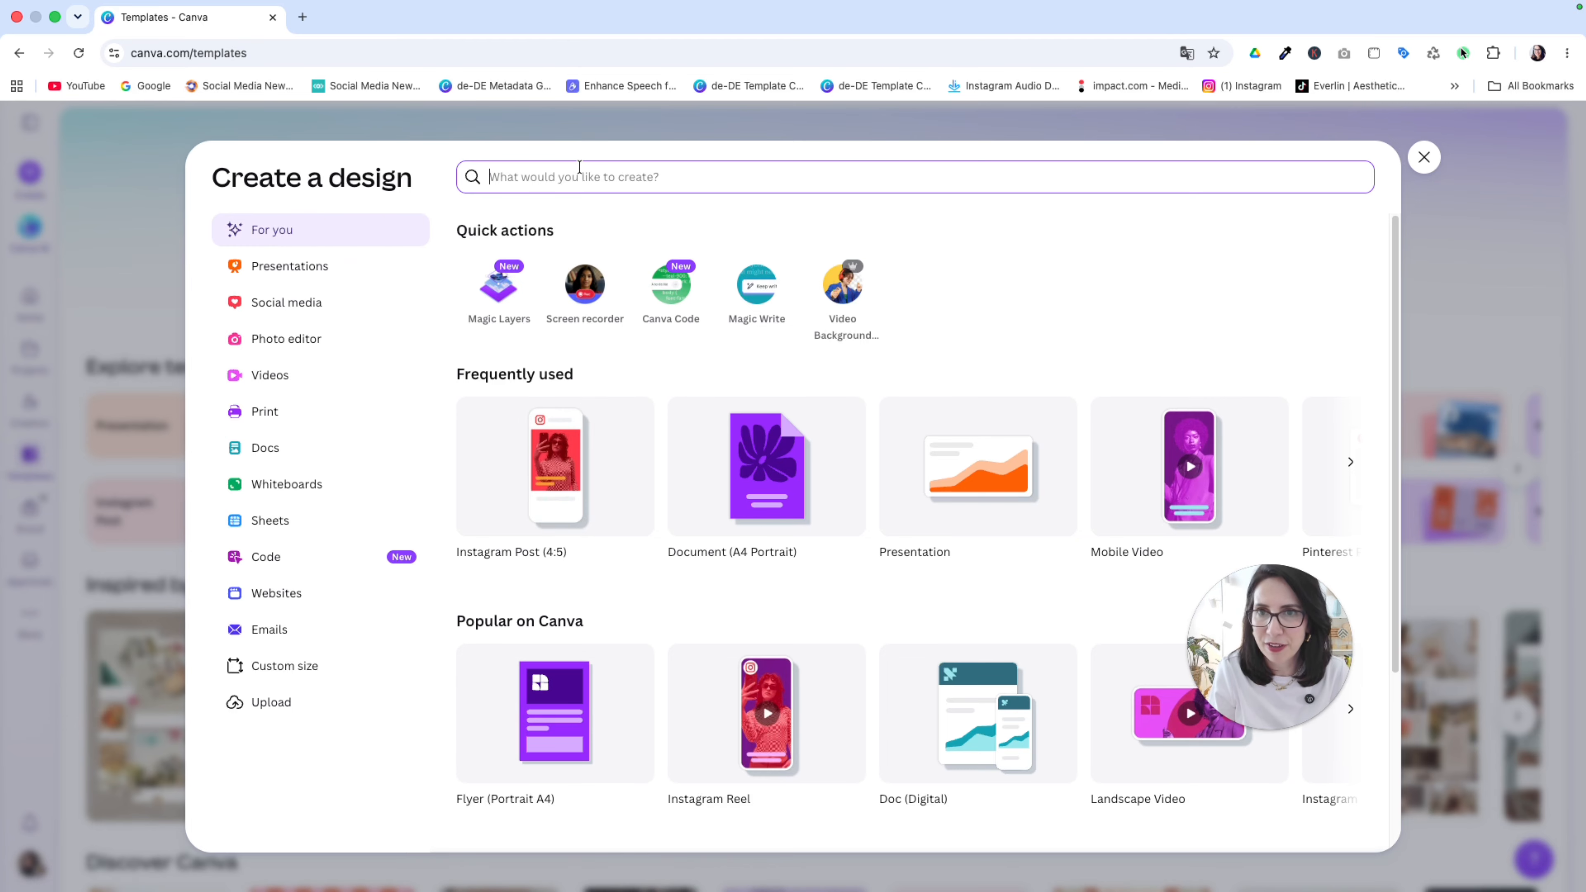
Step: Create a new Instagram Post (3:4) design by searching for instagram post
click(576, 177)
text(instagram post)
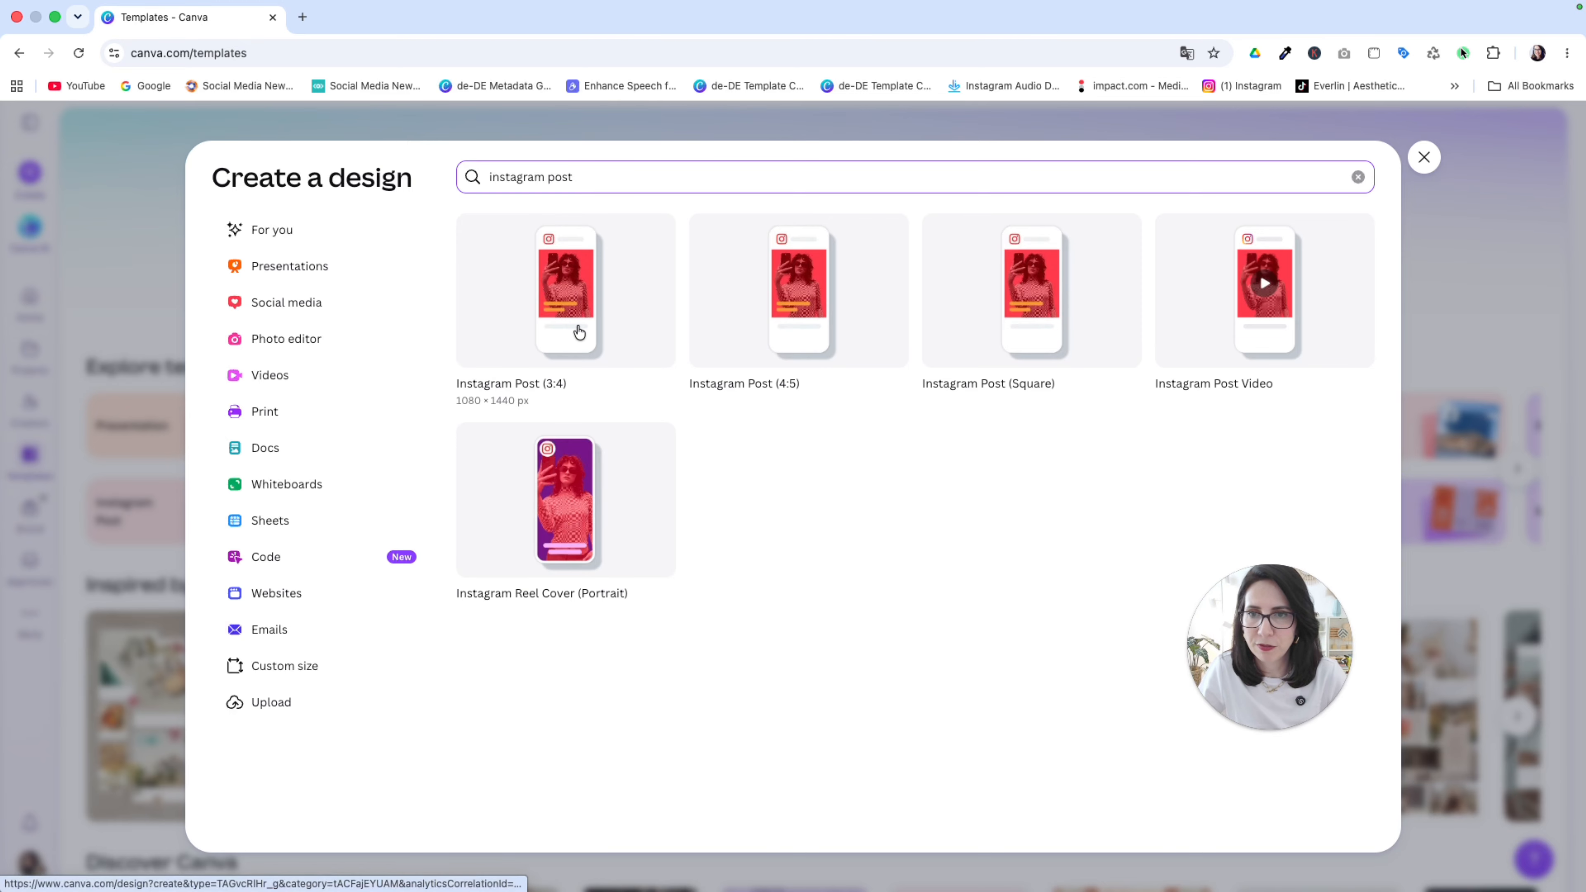
click(571, 349)
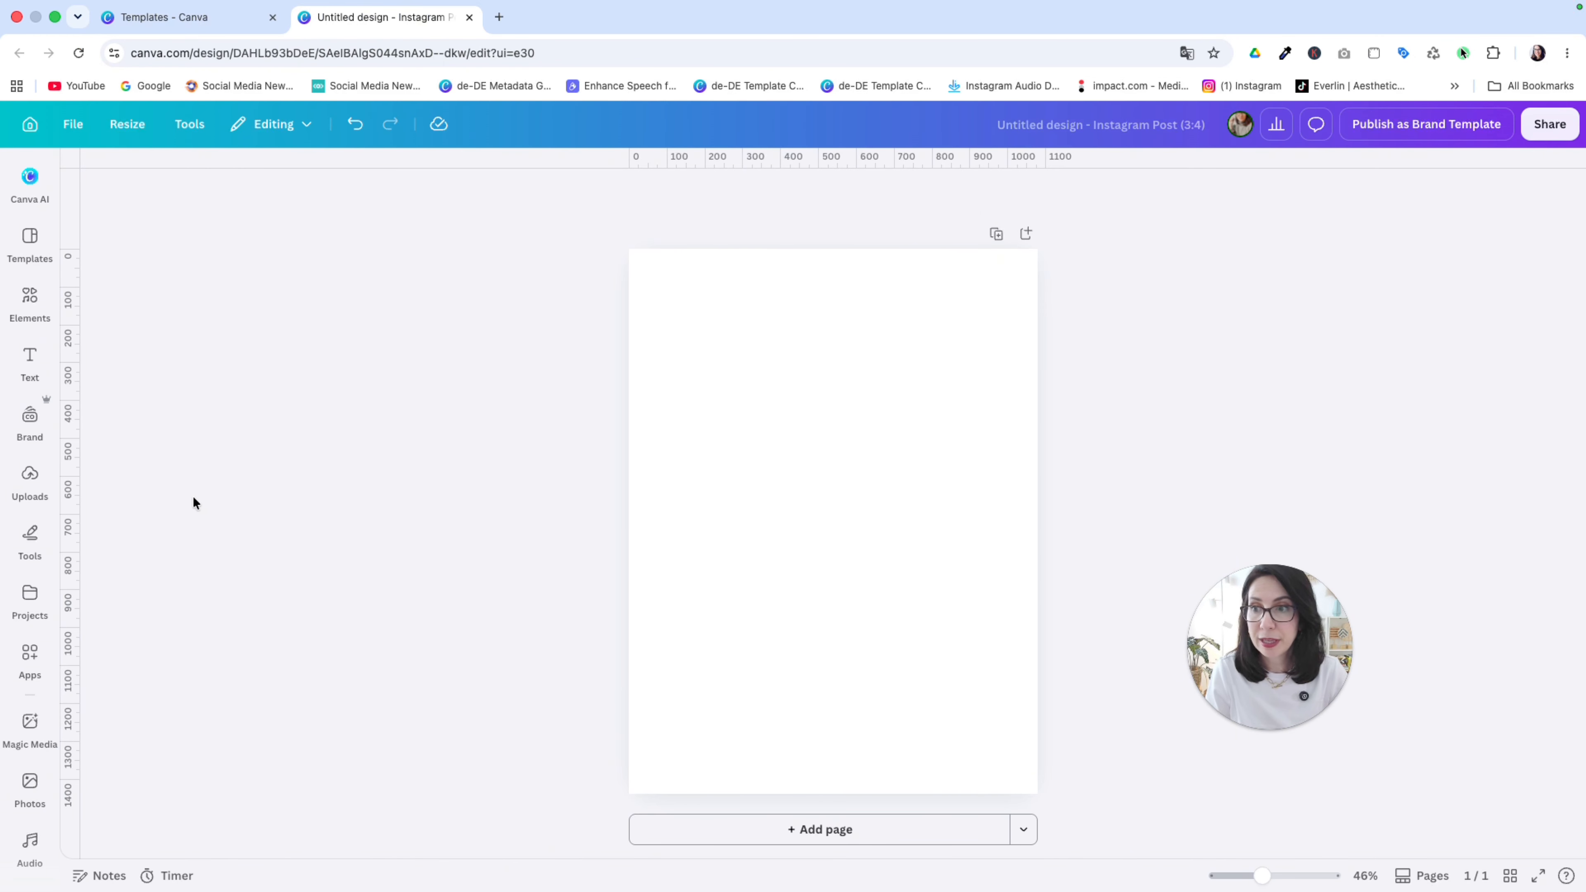
Step: Search the elements library for editorial woman and show the photo results
click(30, 478)
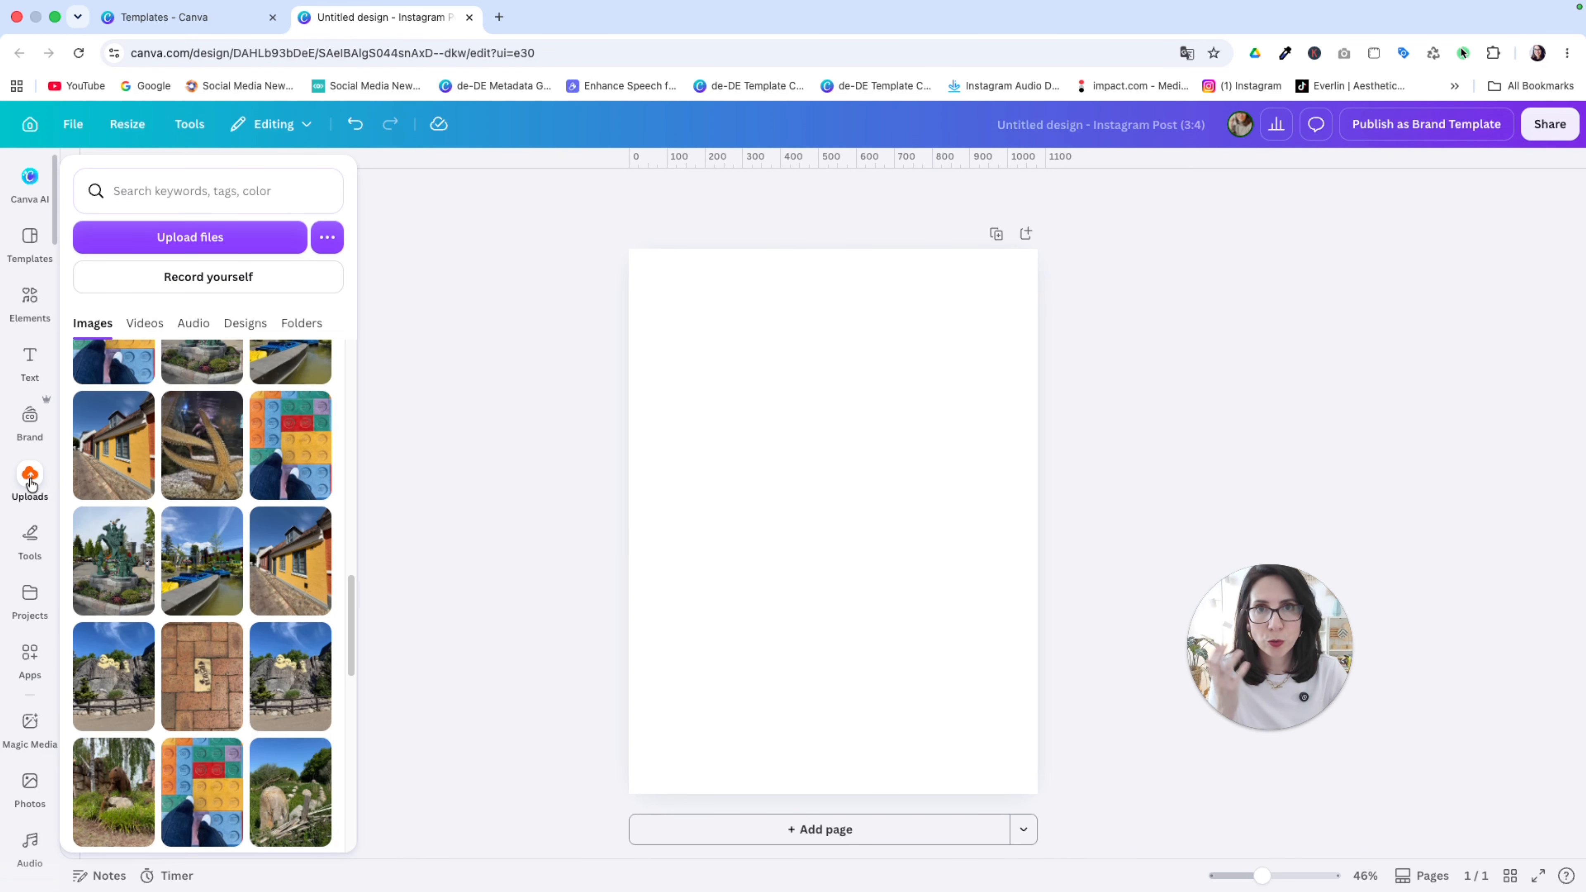
click(28, 299)
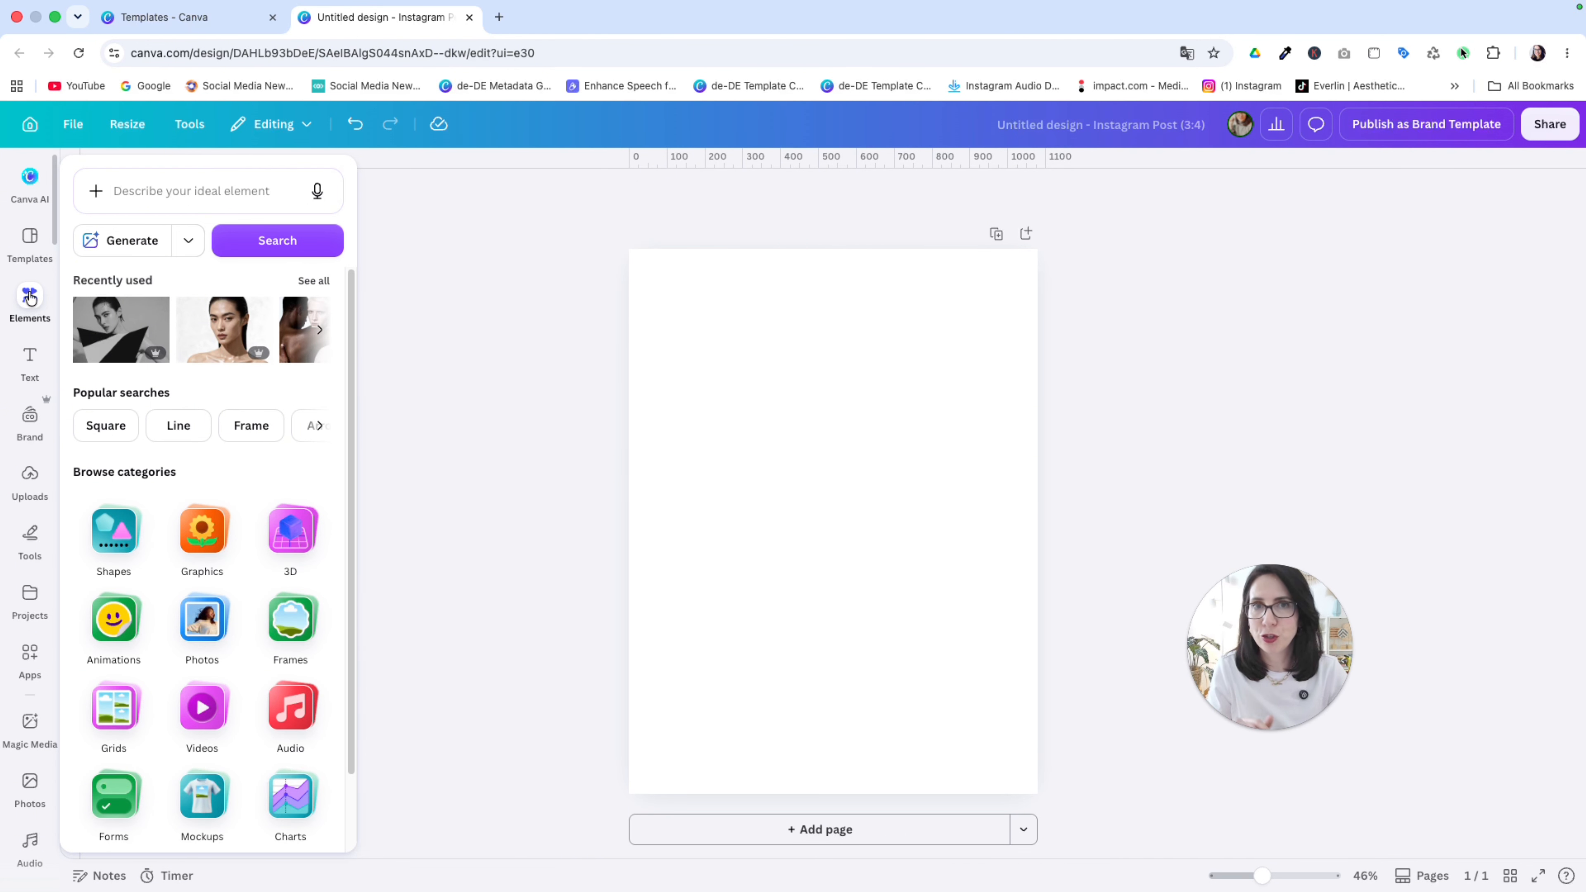
click(135, 189)
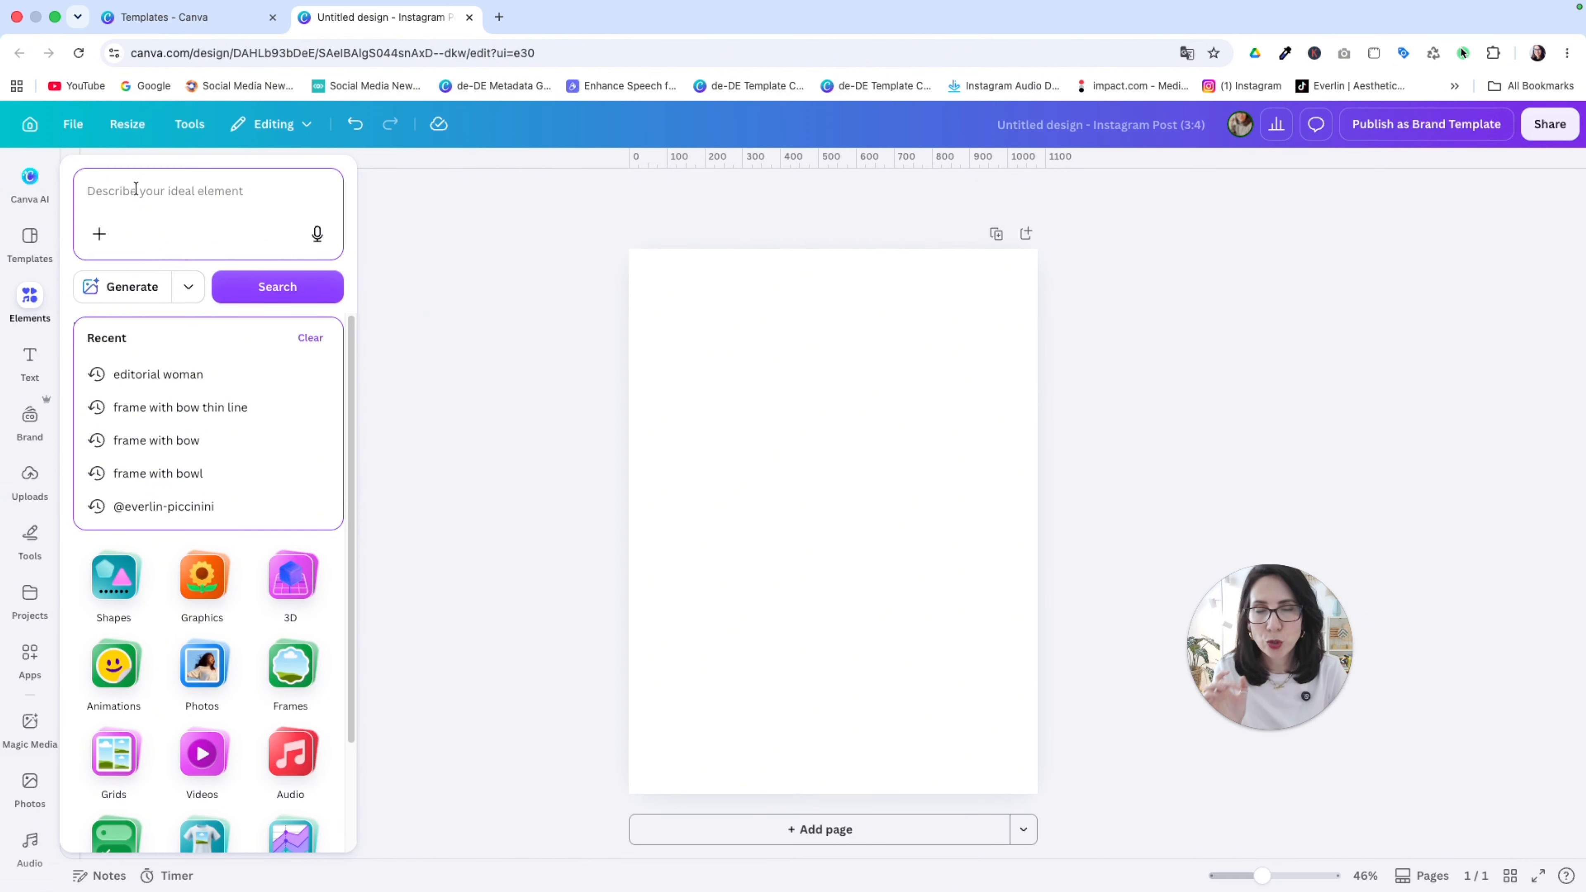
text(editoria)
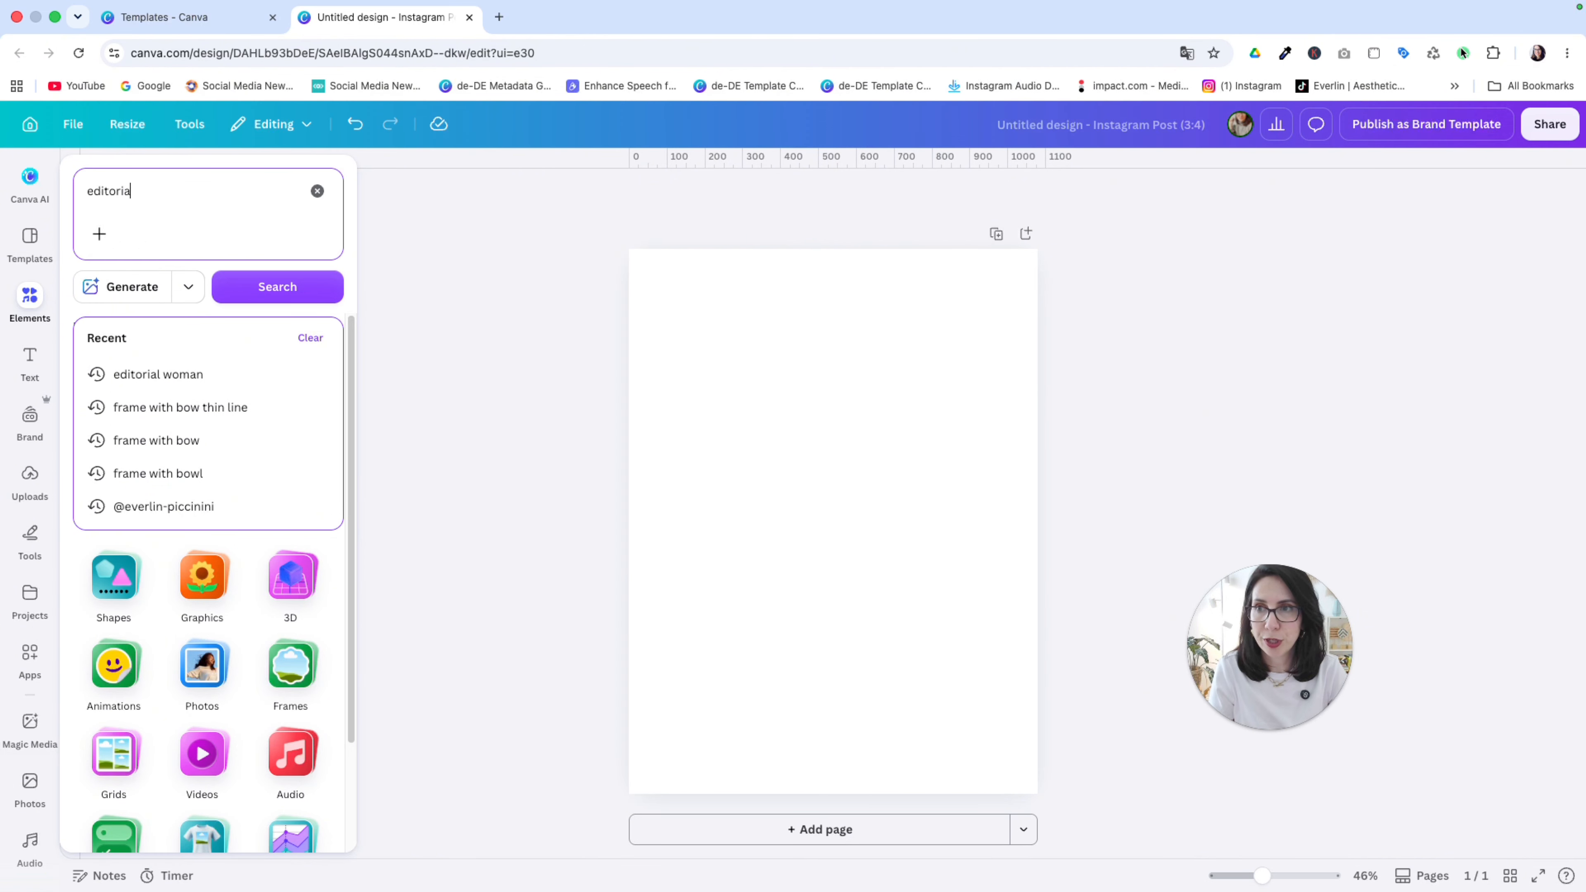
text(l)
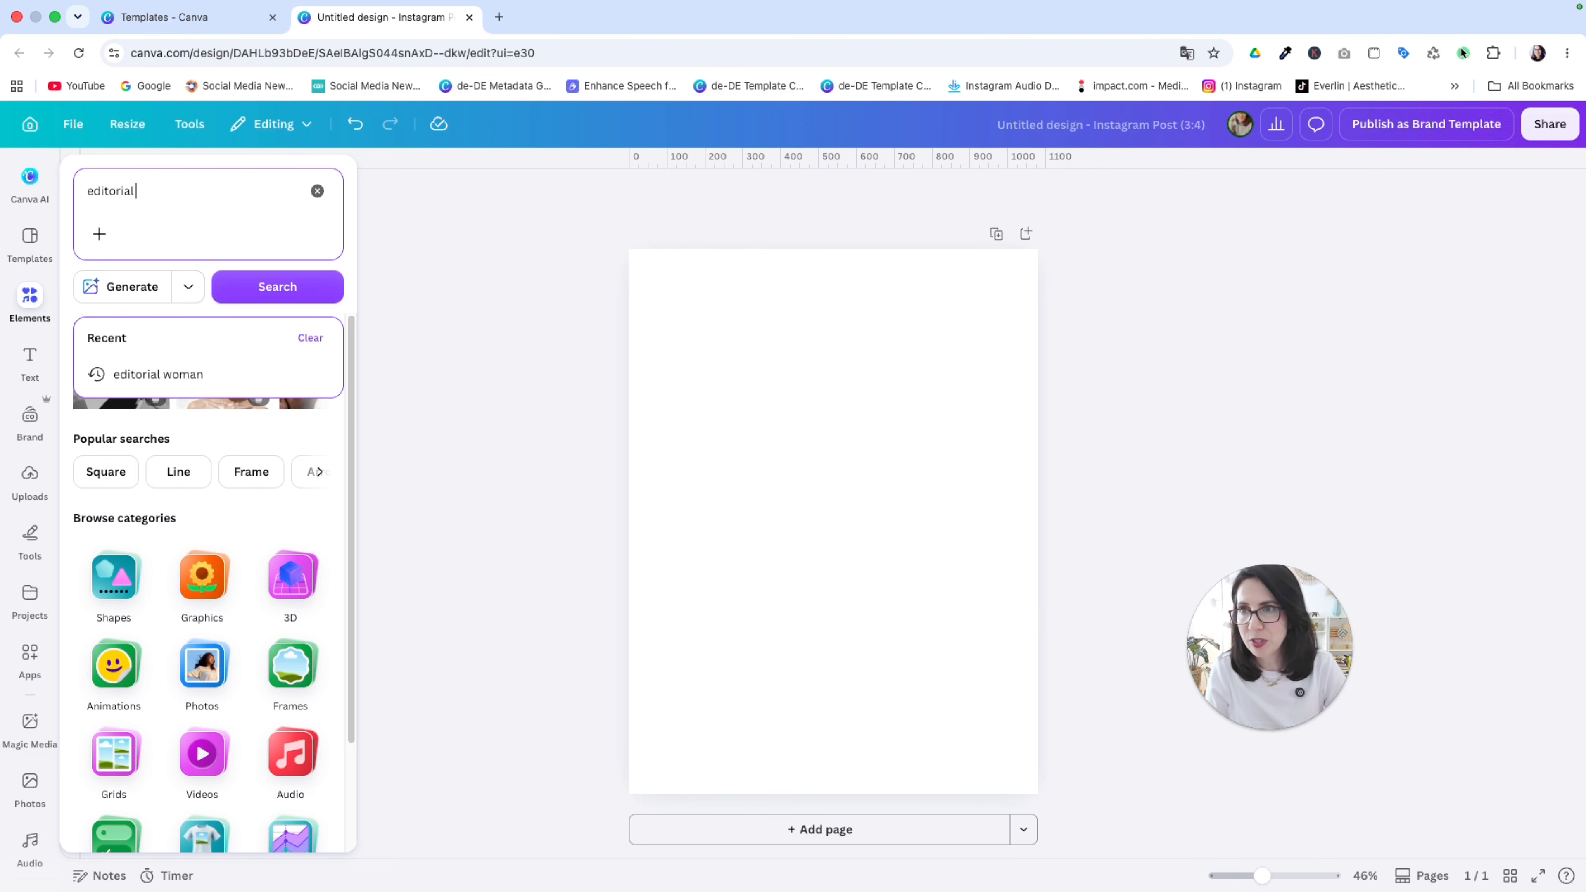
text( woman)
key(Return)
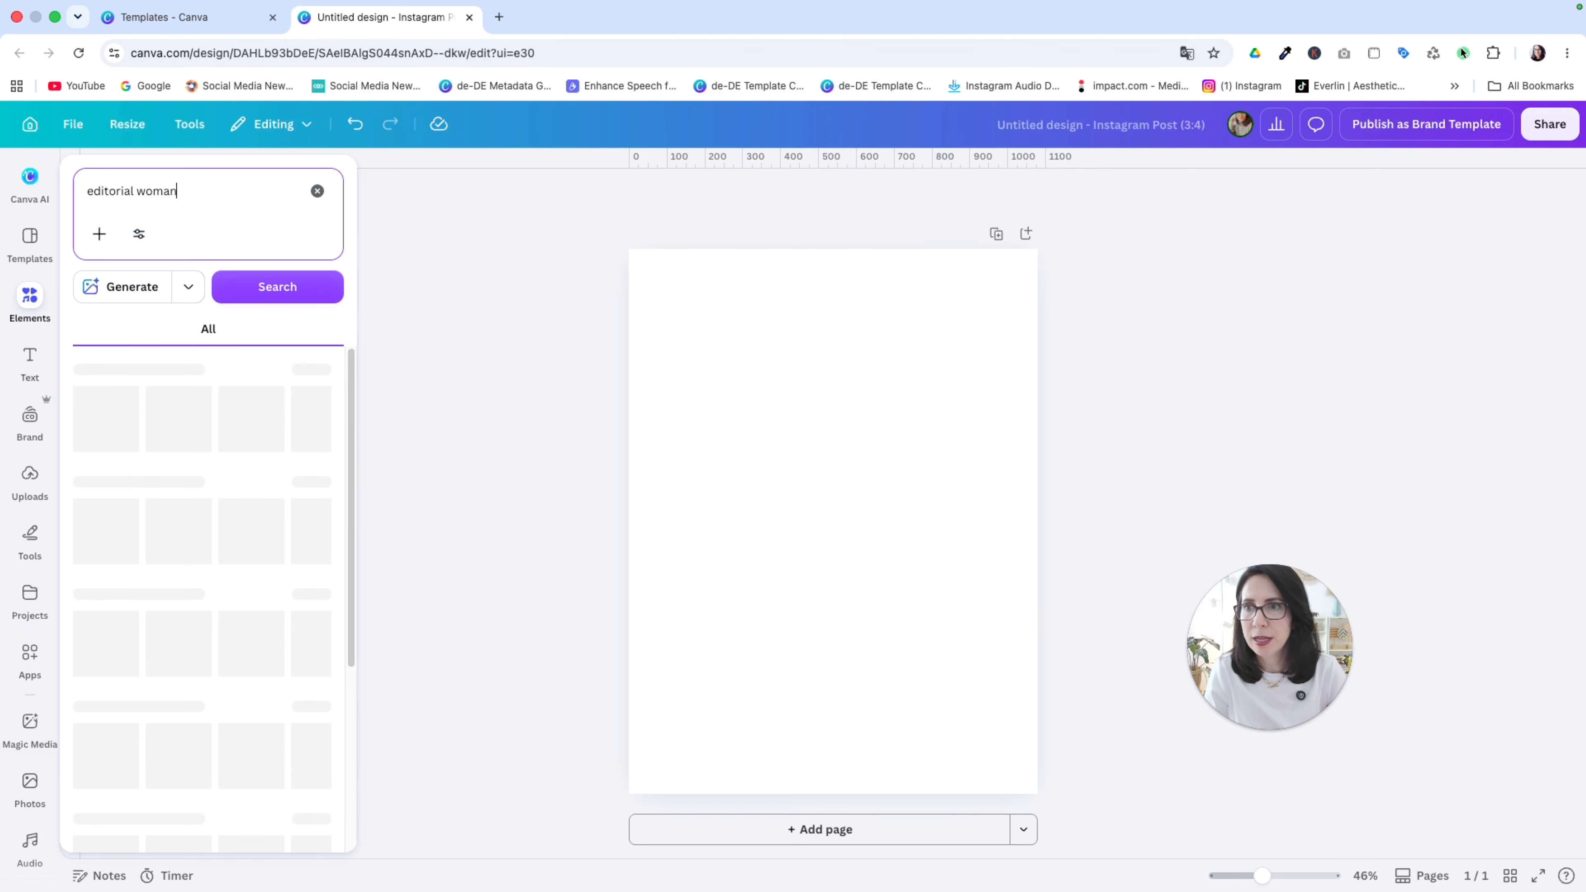
click(127, 329)
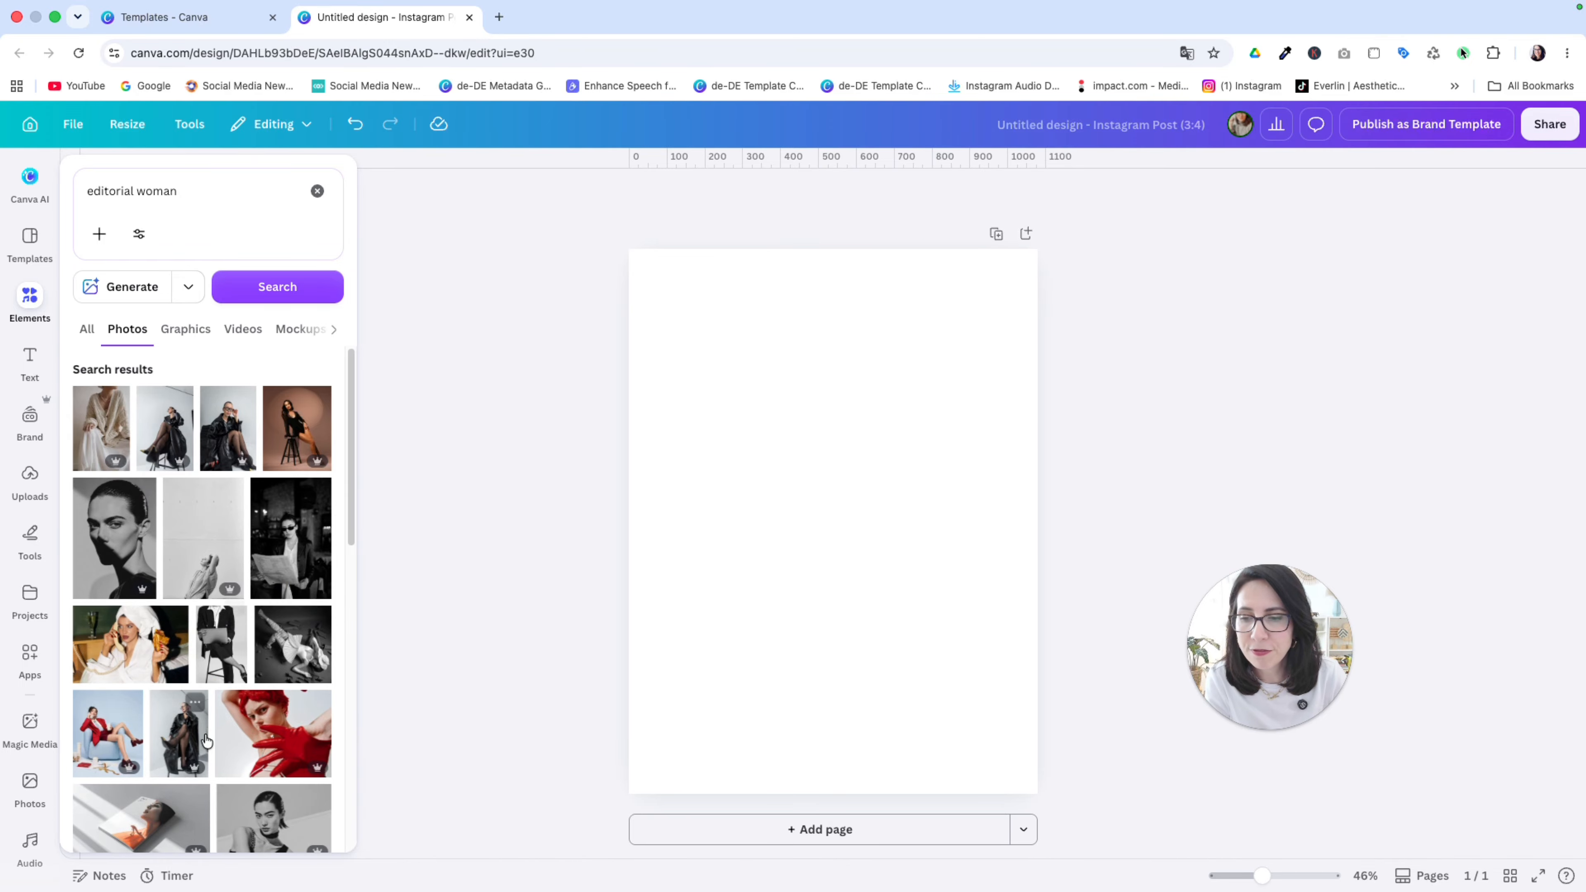
Step: Add the close-up portrait photo to the page and move it toward the upper left
scroll(226, 759, down, 3)
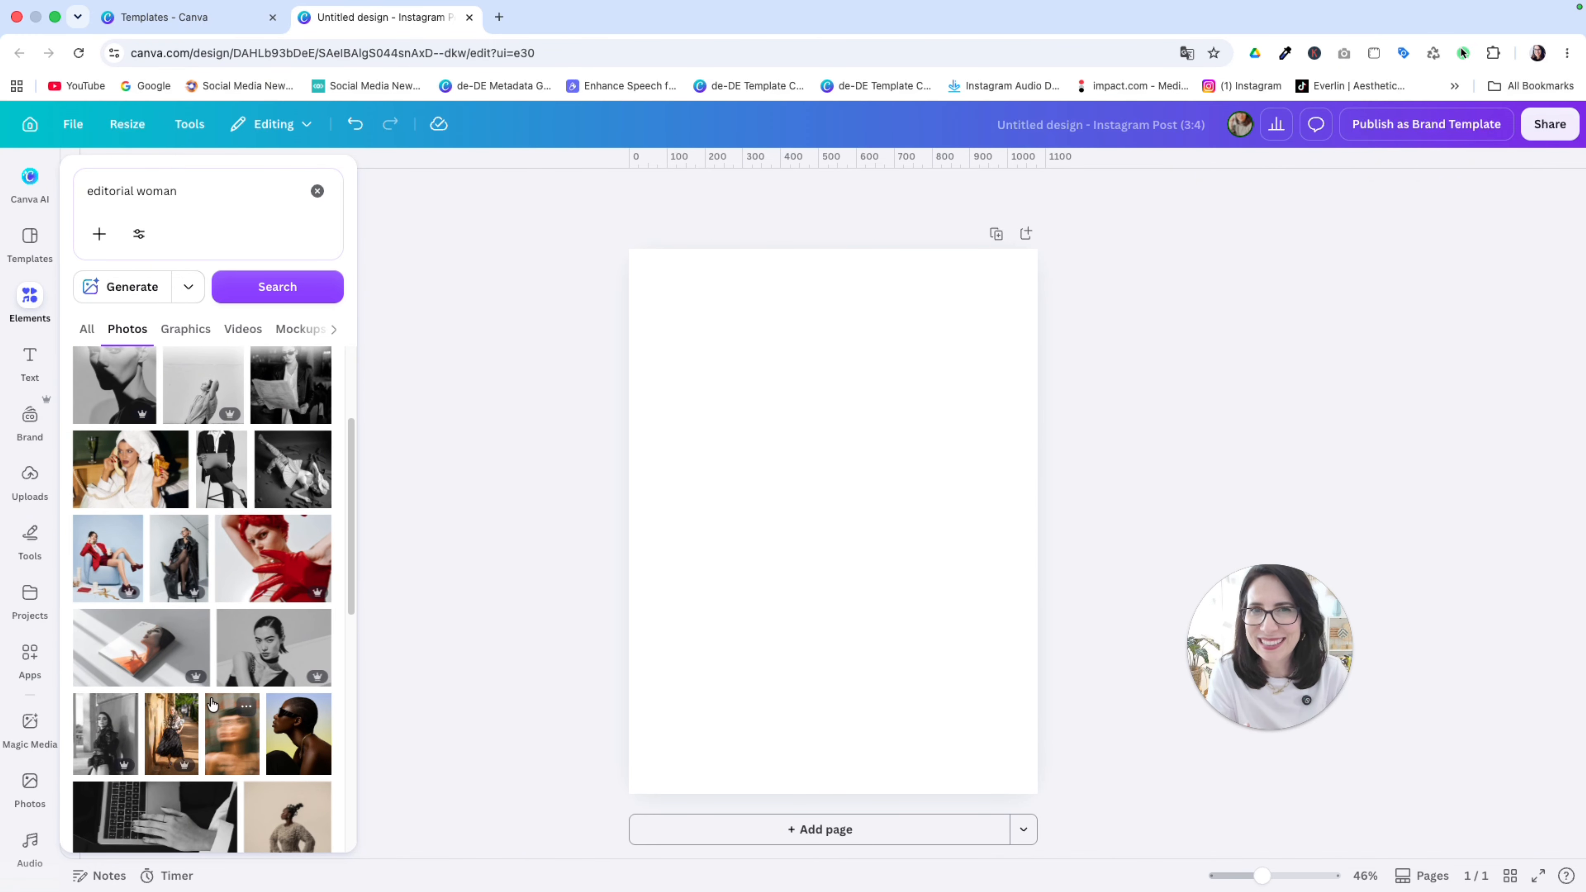
drag(273, 647, 682, 388)
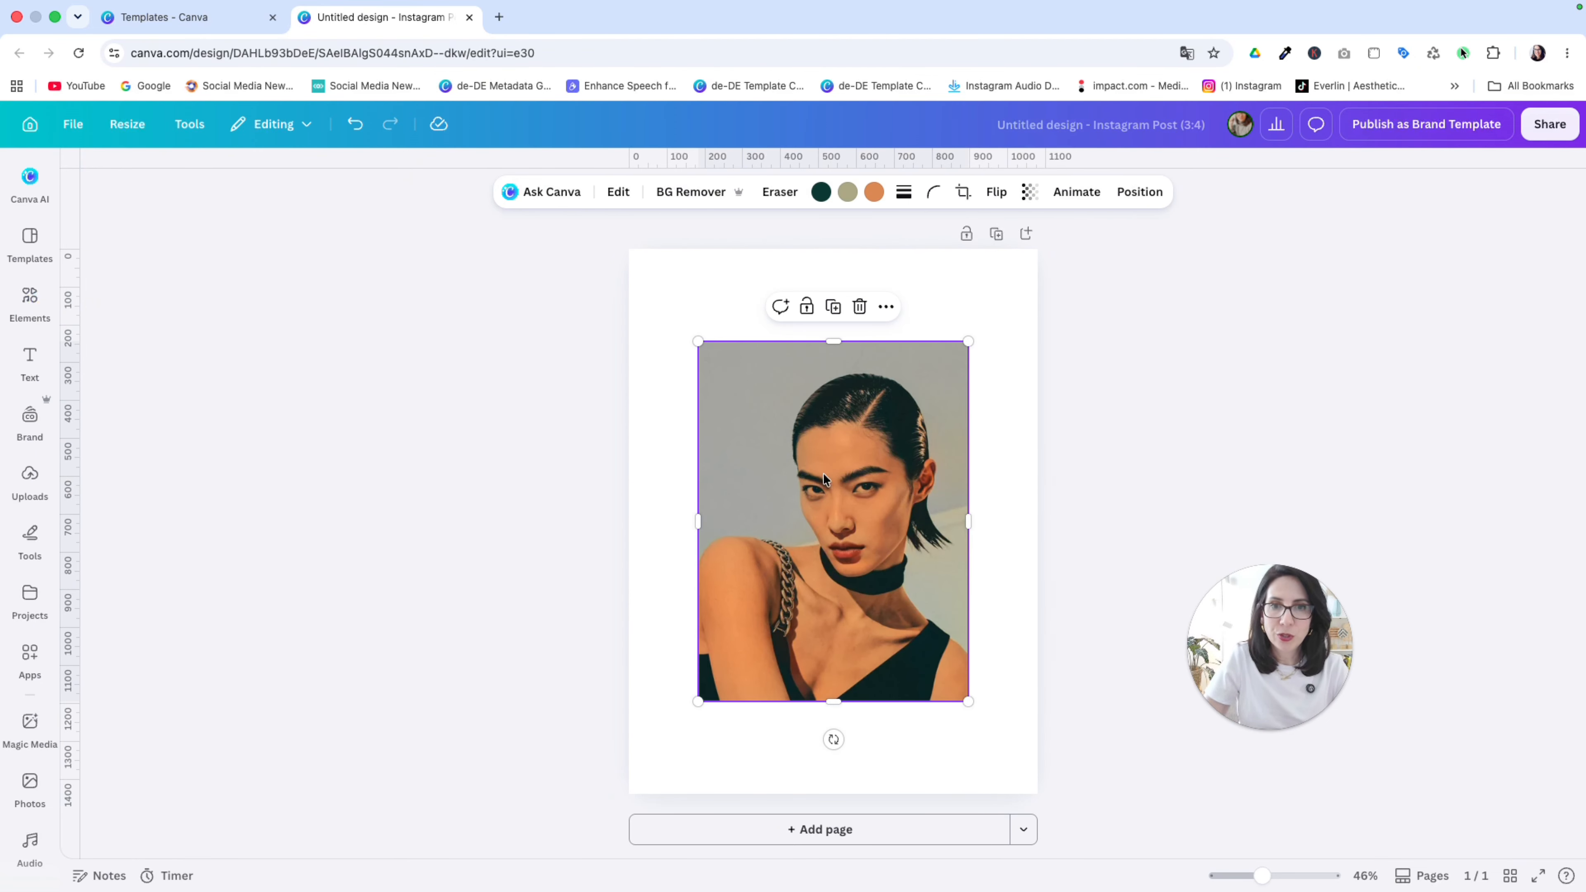
drag(877, 497, 833, 434)
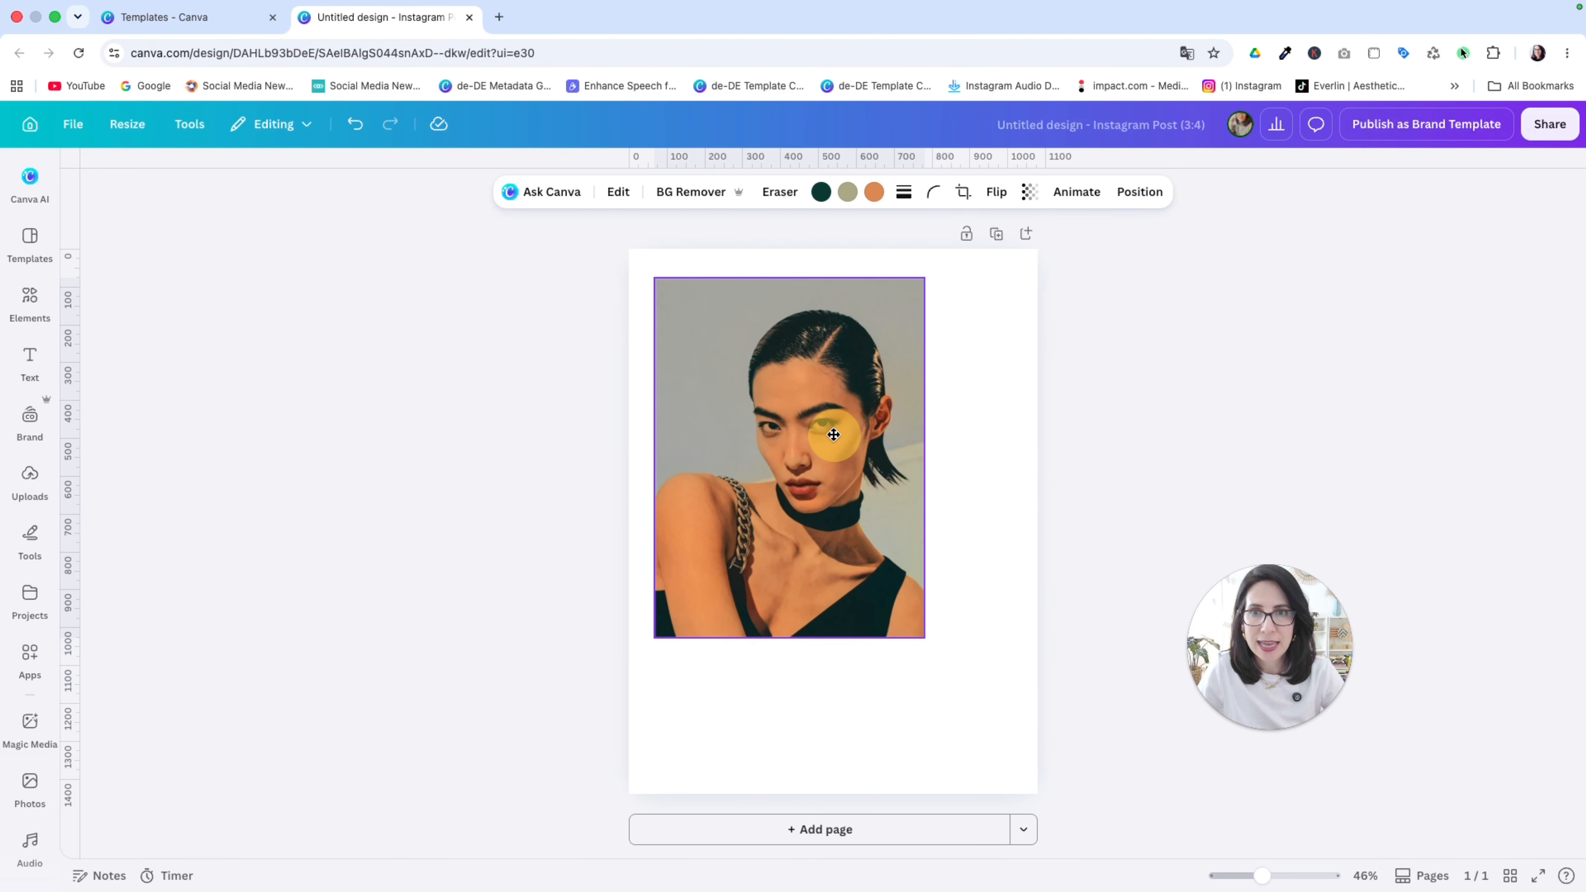
Step: Duplicate the portrait photo and shift the copy down and to the right
click(791, 242)
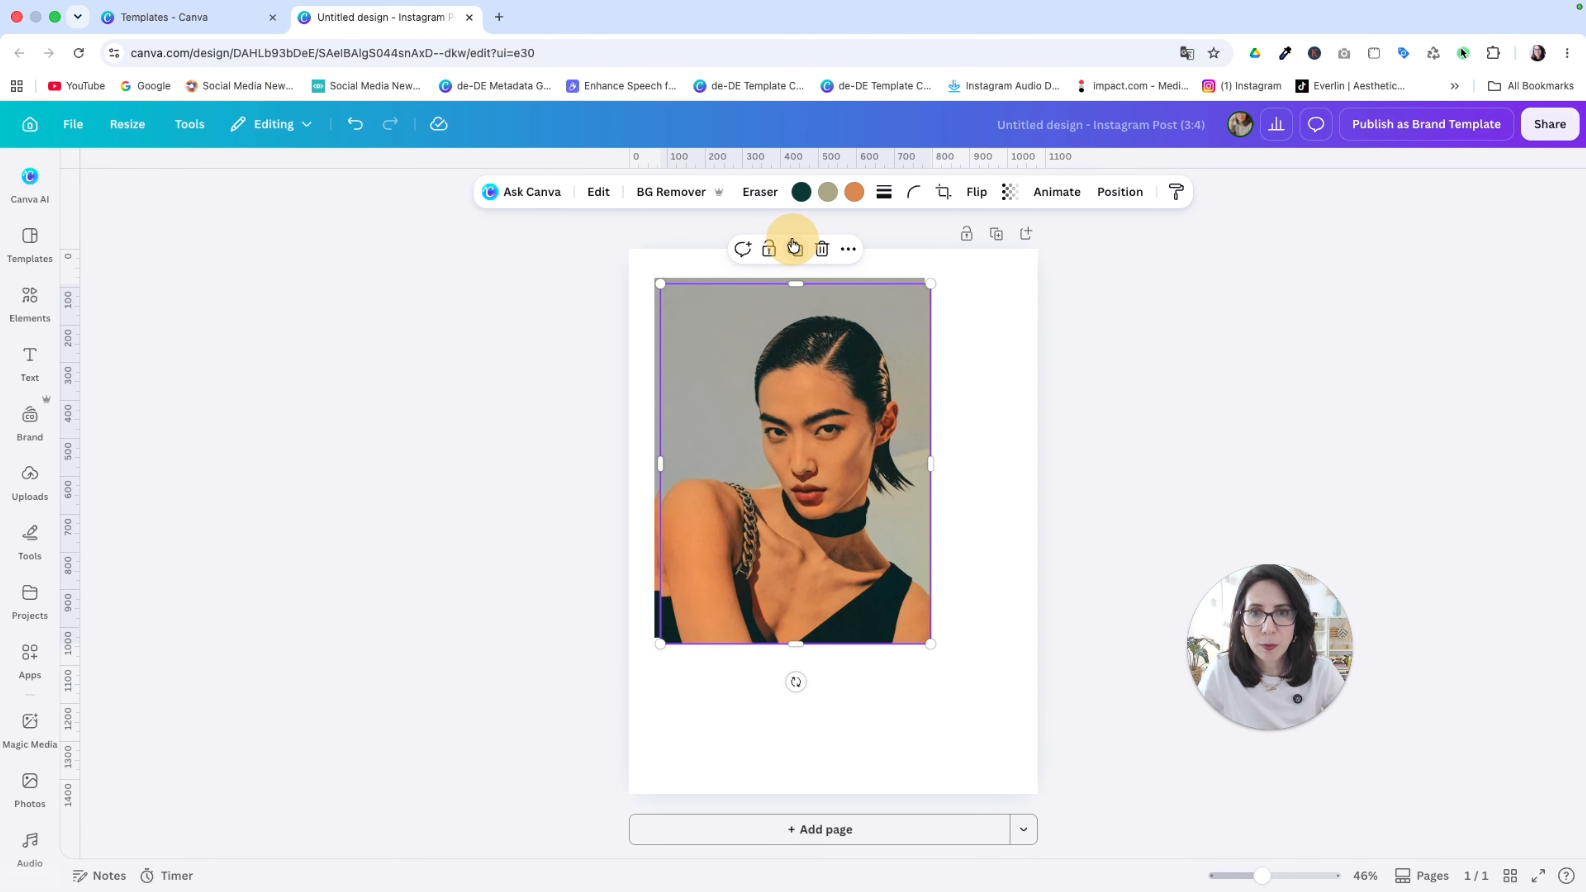
drag(799, 368, 885, 507)
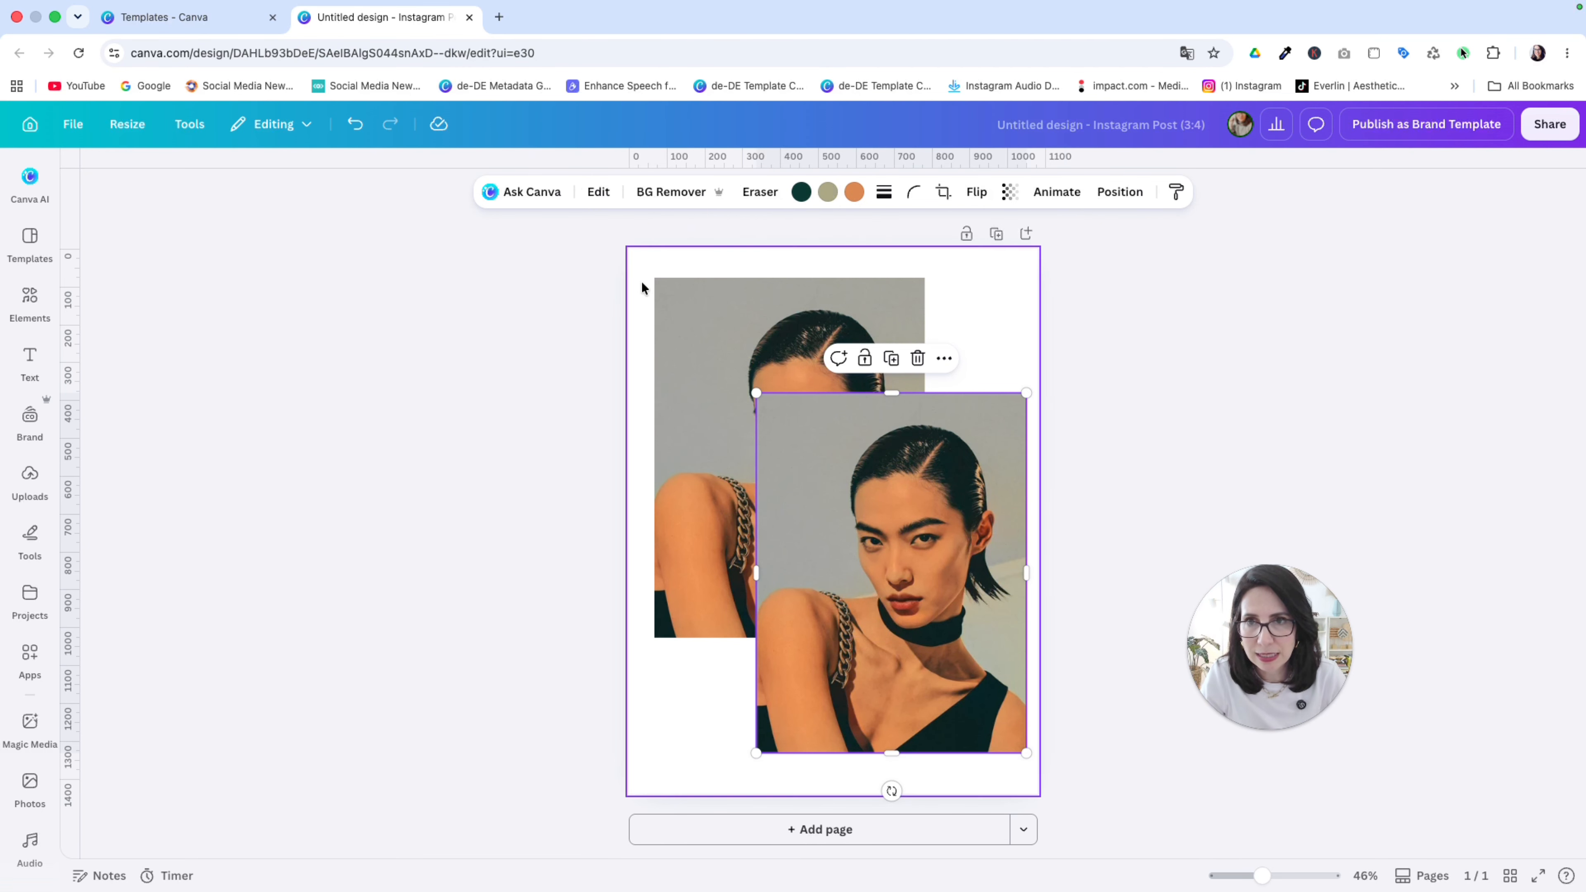
Step: Adjust the copy's Vibrance to 100 and Saturation to -100 to make it black and white
click(600, 192)
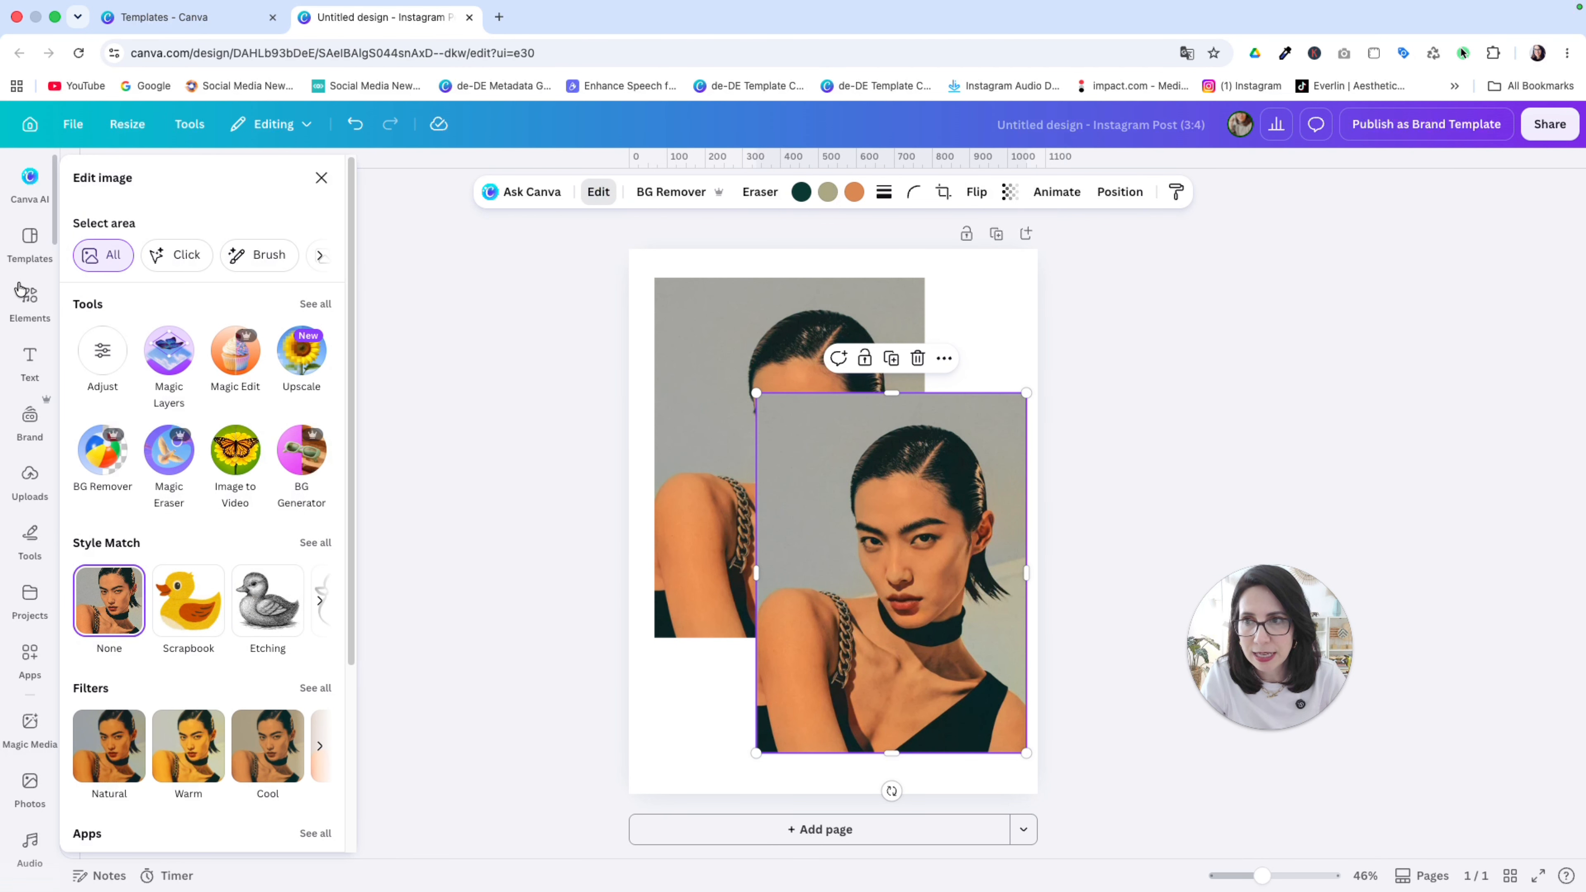
click(102, 350)
scroll(215, 555, down, 5)
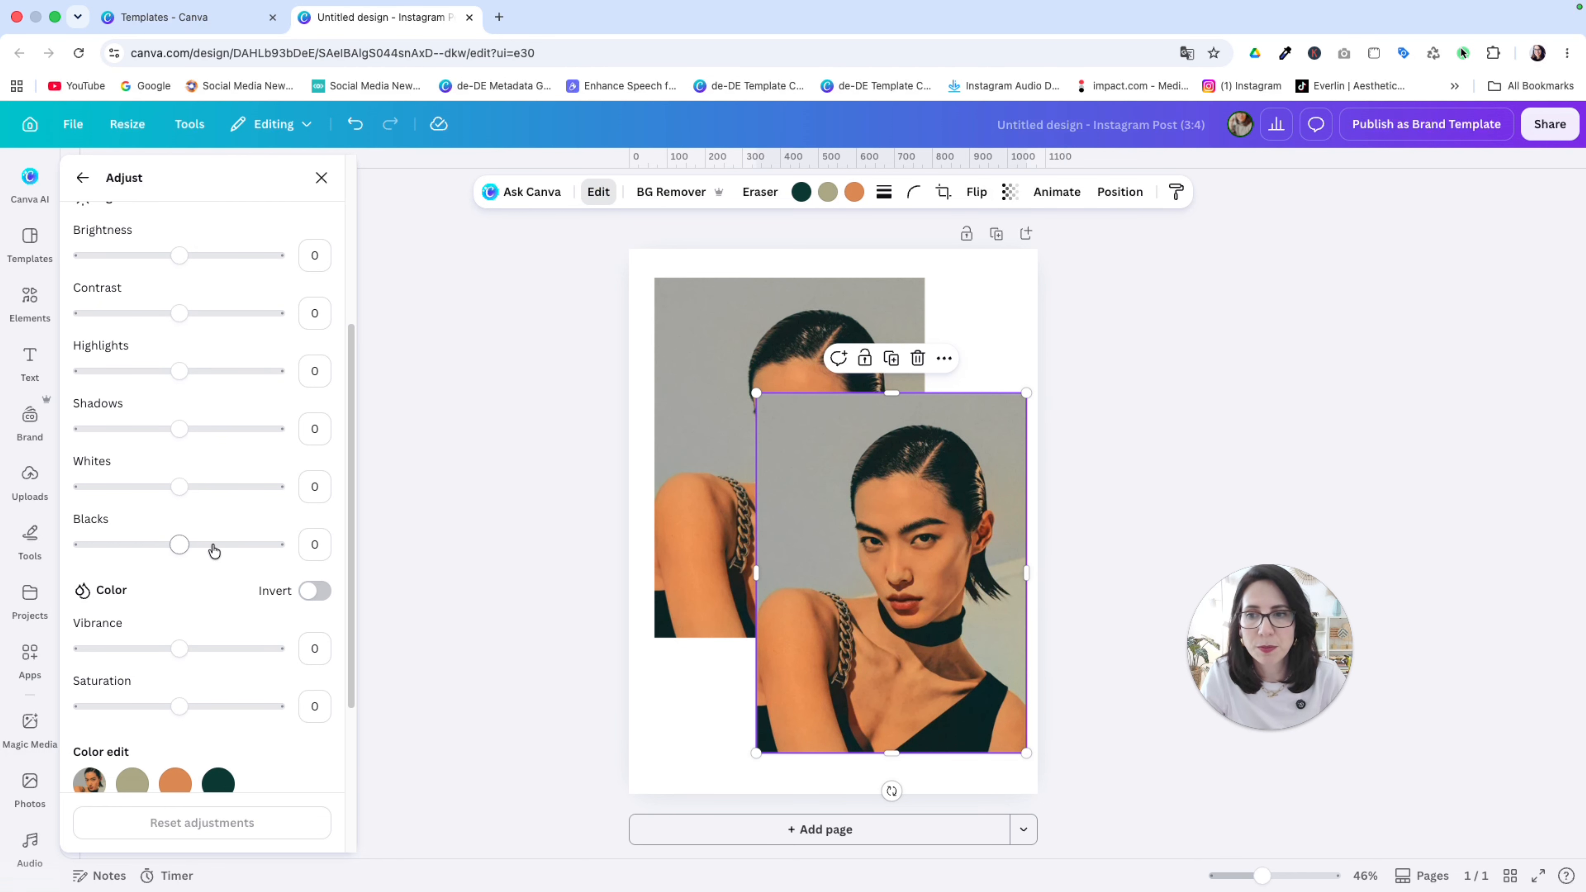
scroll(214, 550, down, 2)
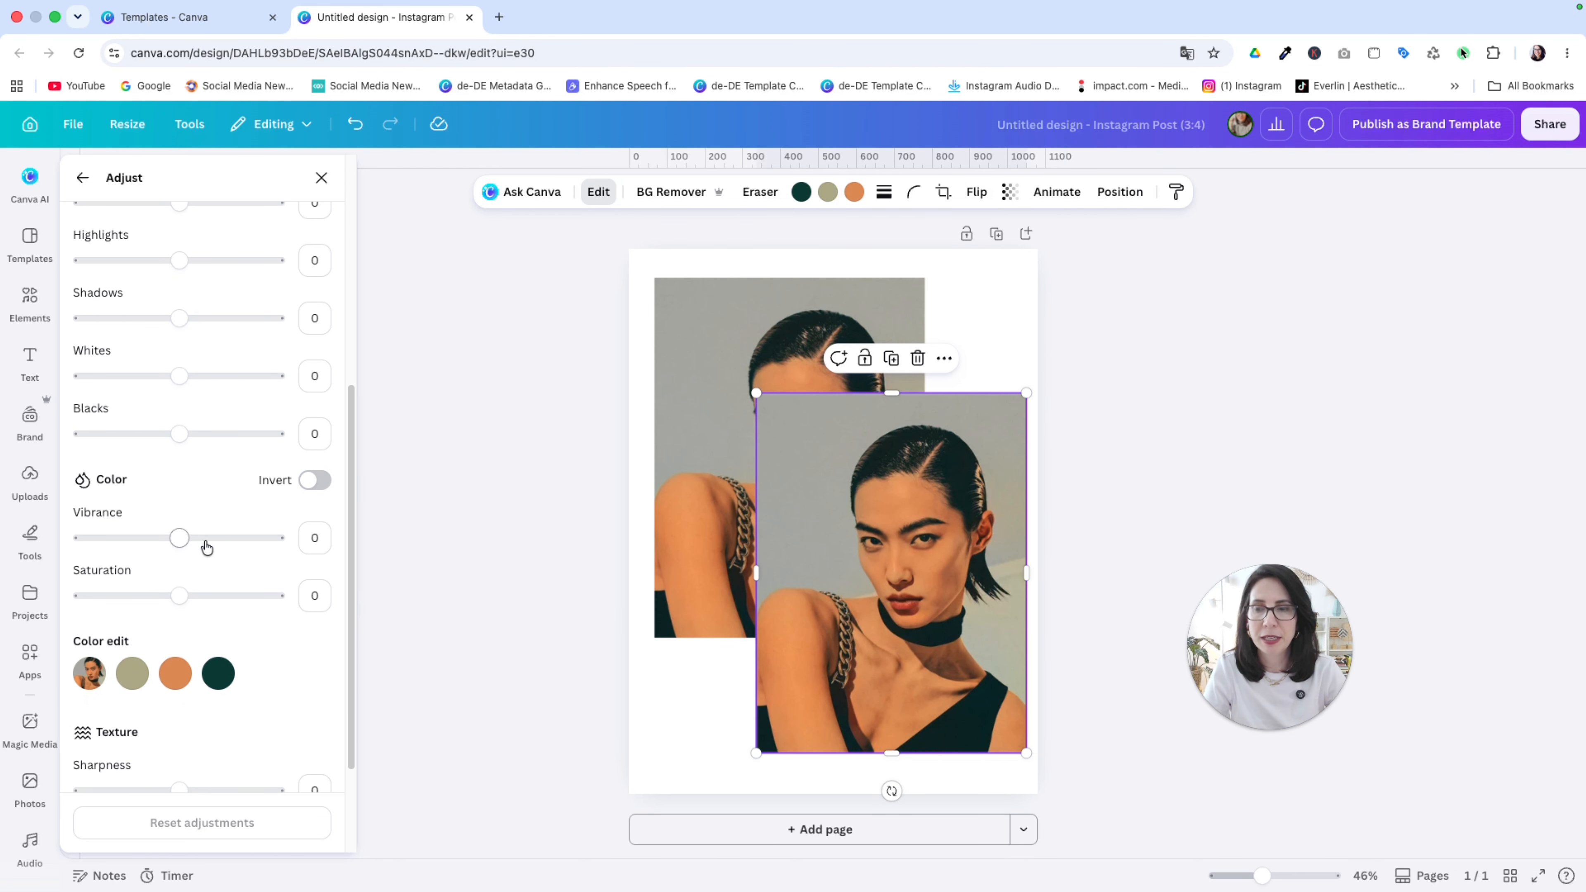
drag(176, 539, 311, 543)
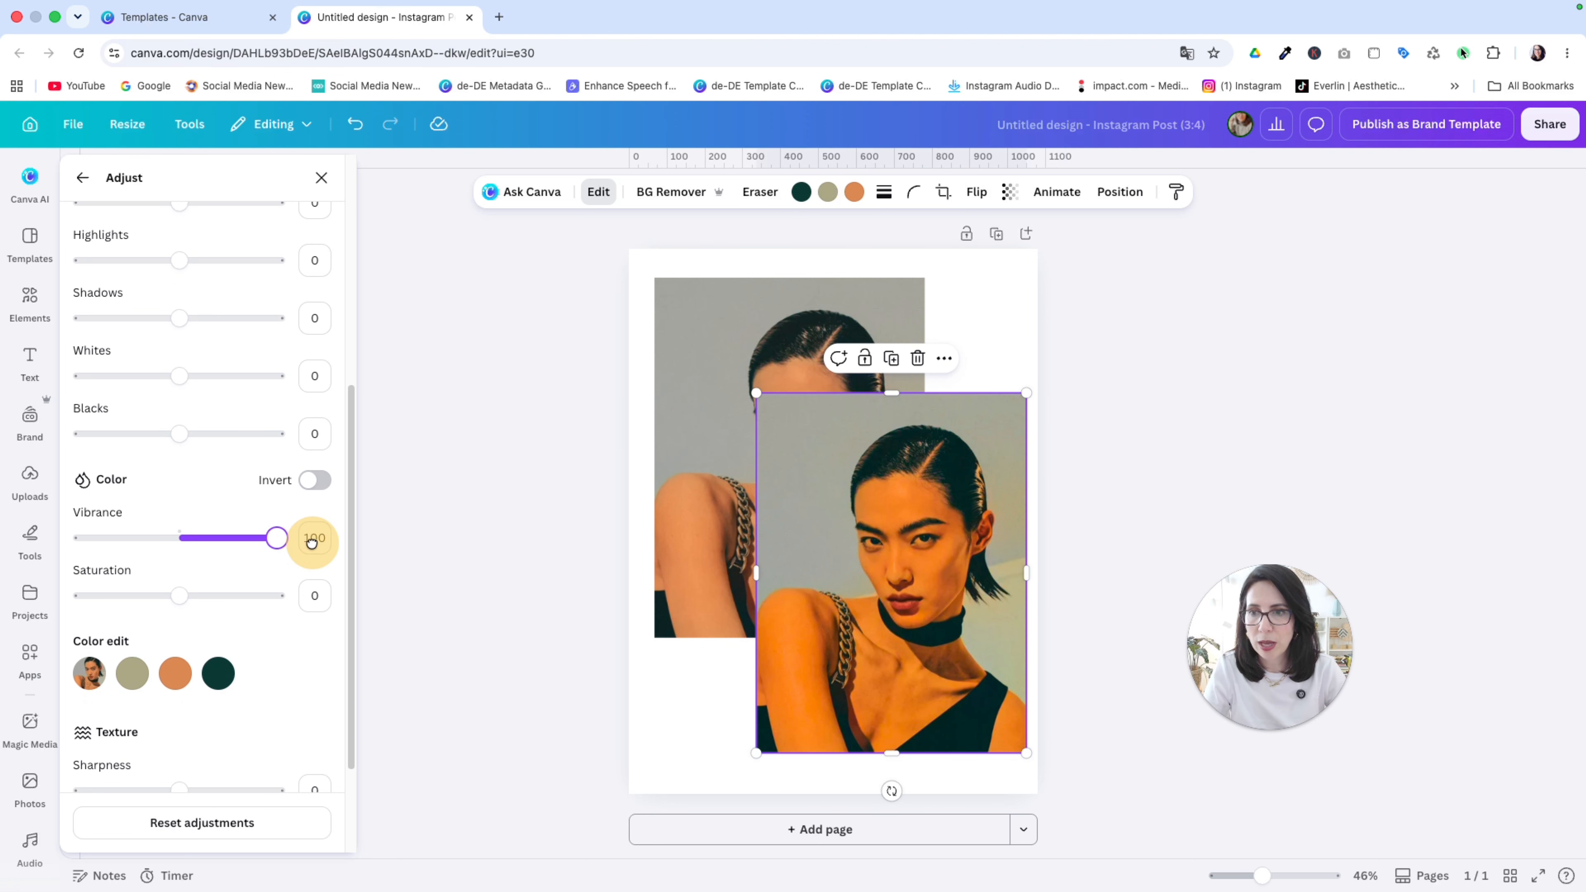
click(181, 597)
drag(181, 596, 78, 597)
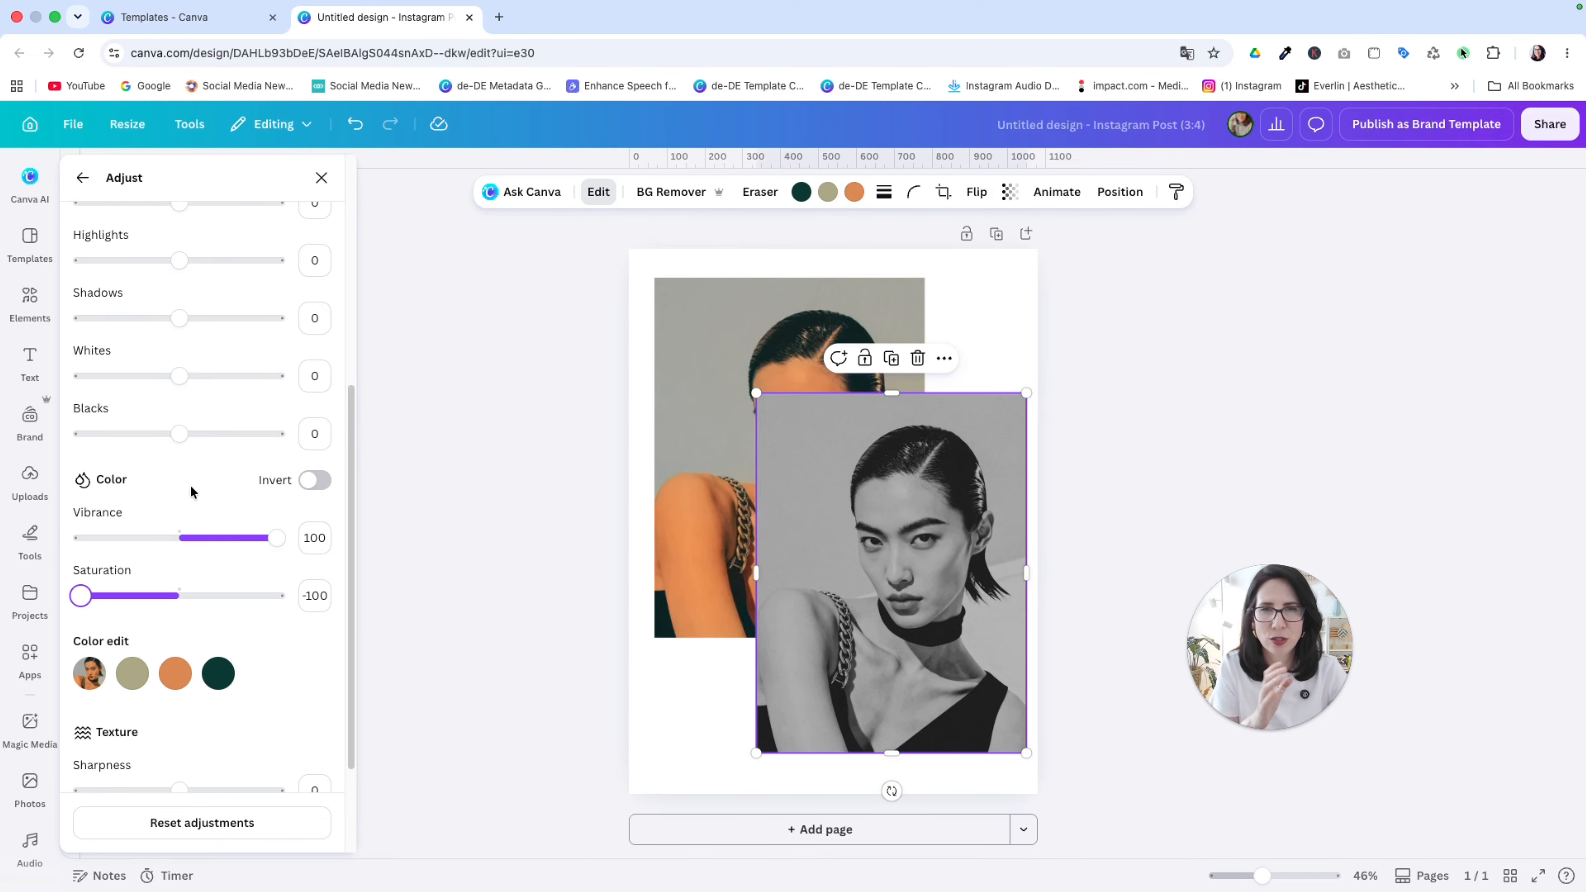
Step: Set the original color portrait photo as the page background
scroll(166, 442, up, 5)
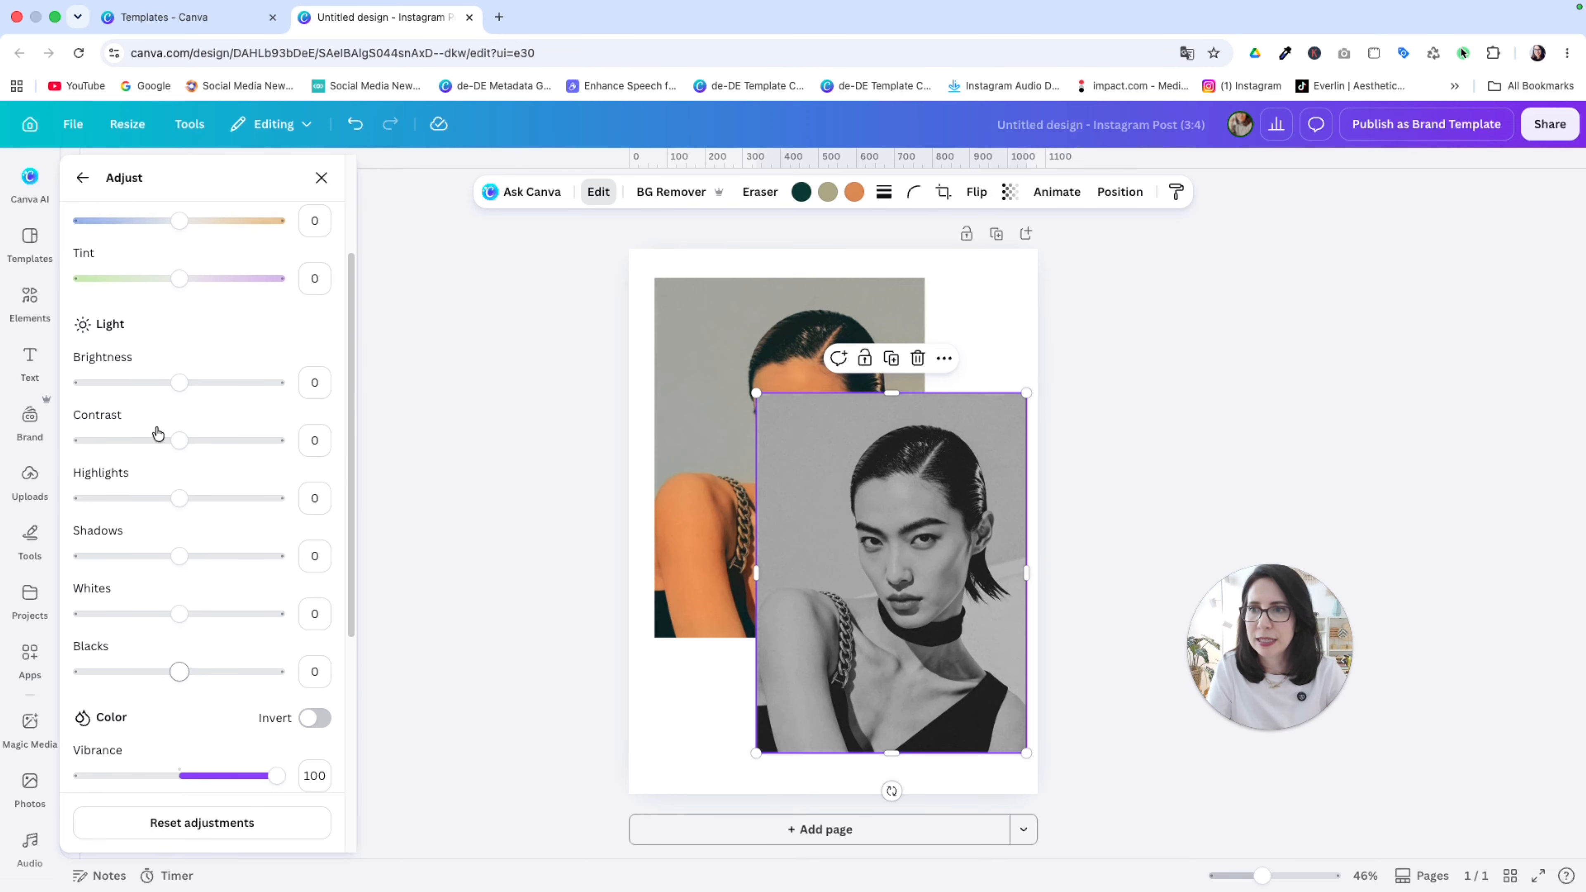
click(825, 338)
right_click(826, 339)
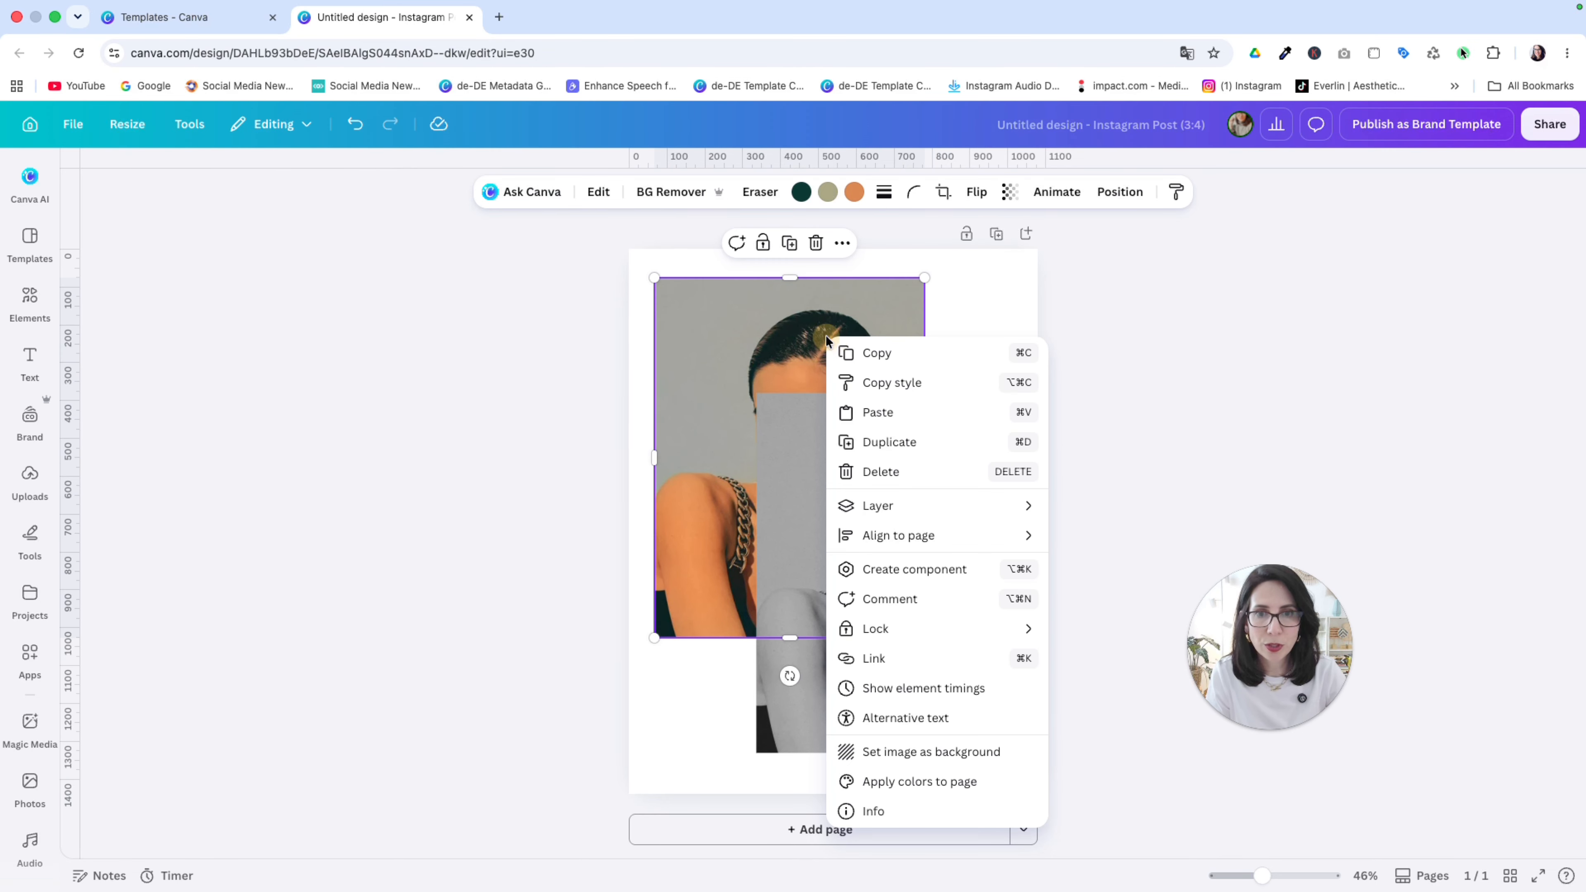
click(862, 753)
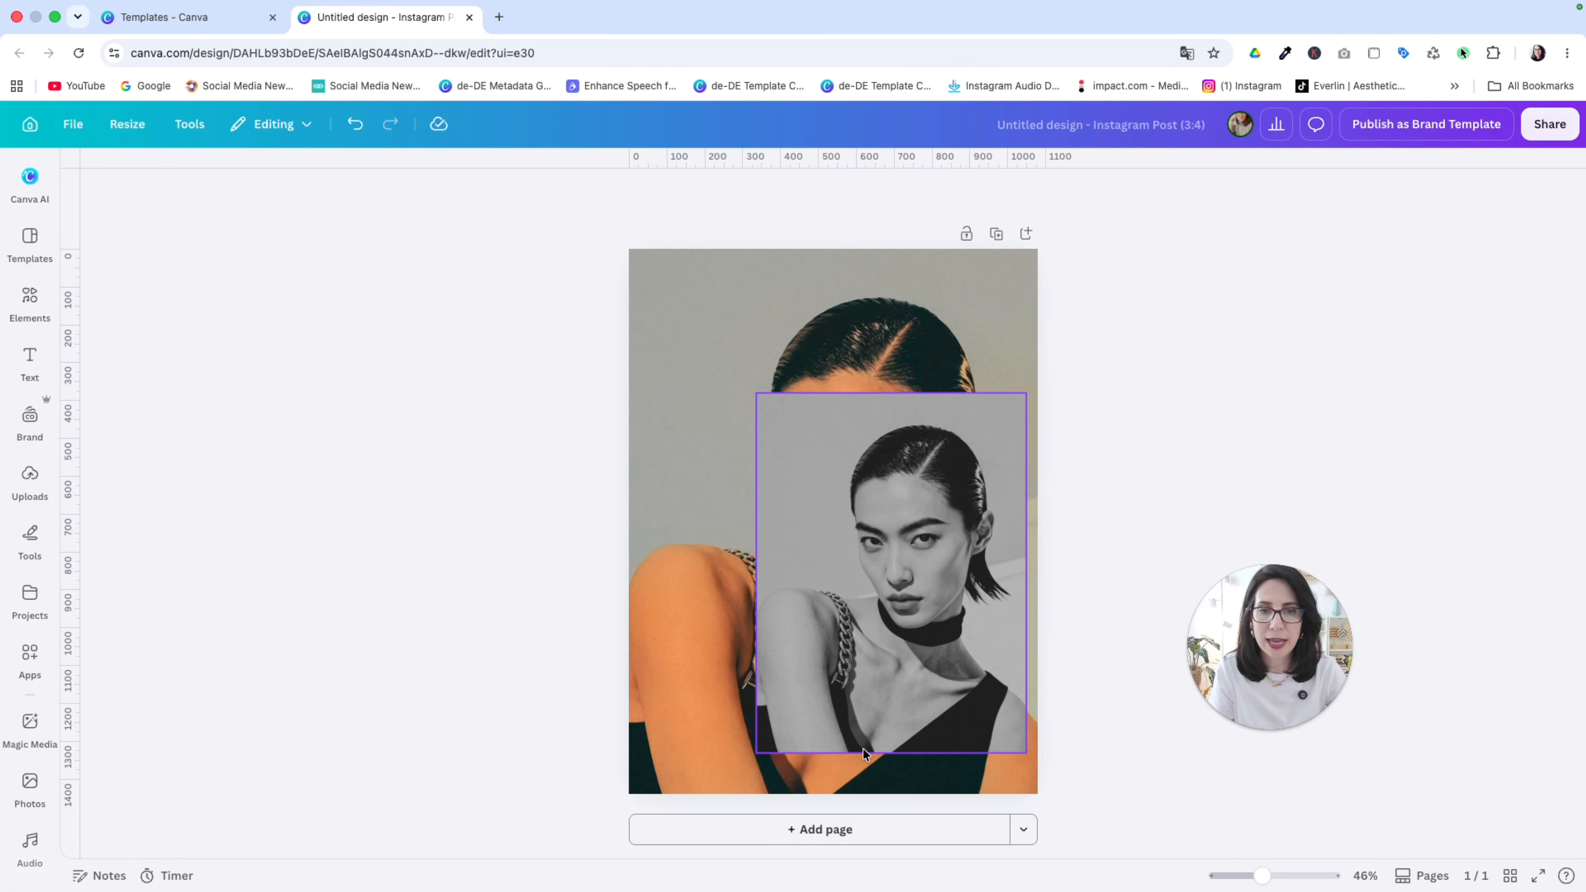
Step: Remove the grayscale copy's background, then move and resize it to cover the whole page
click(856, 536)
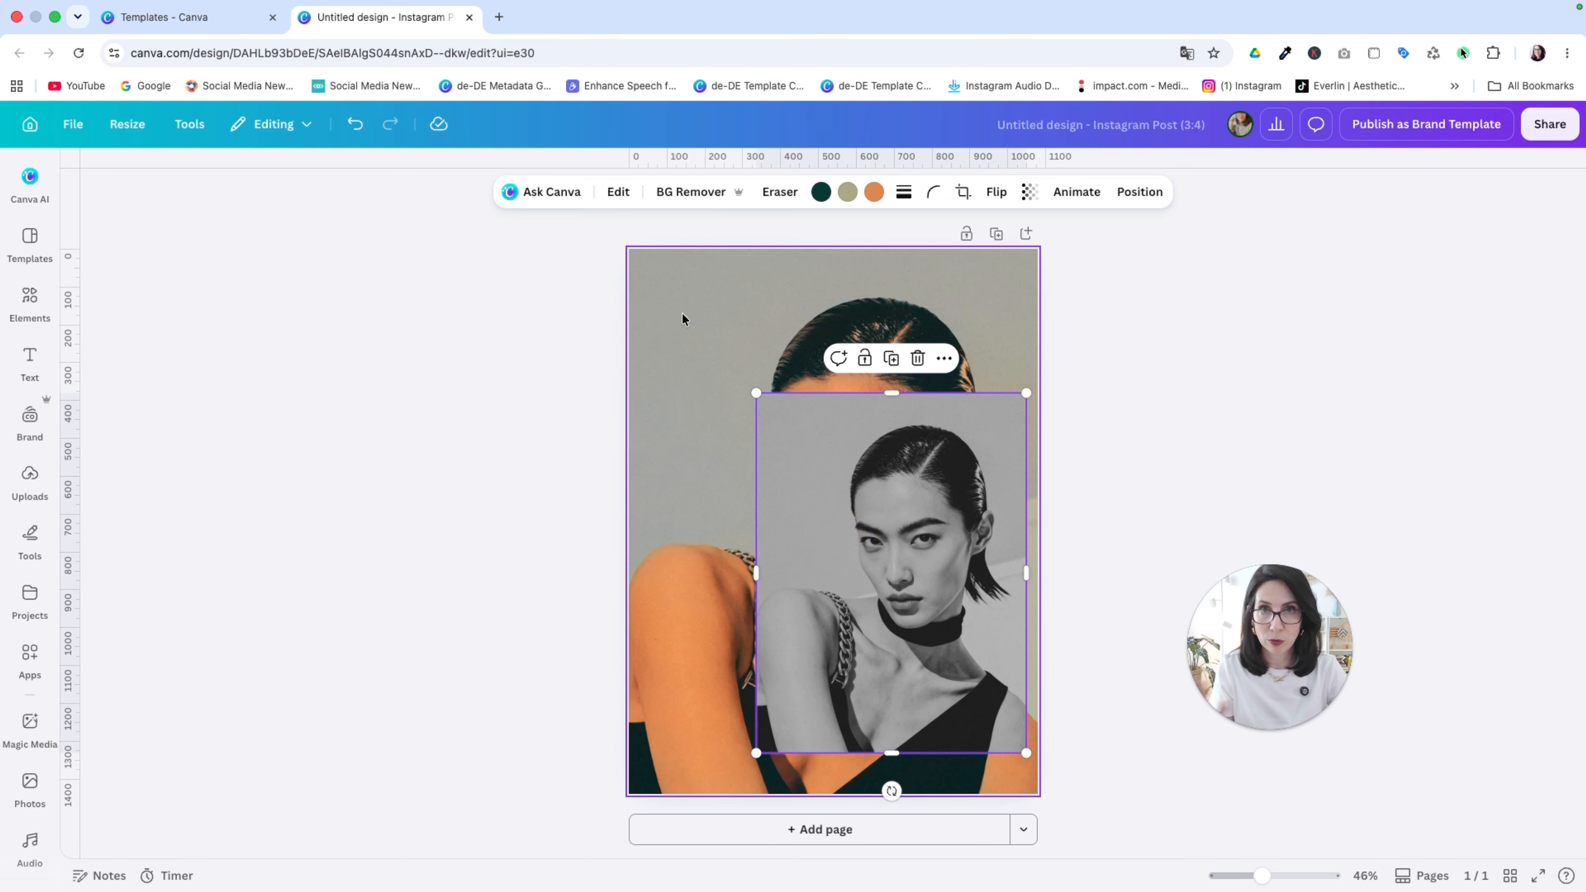
click(706, 192)
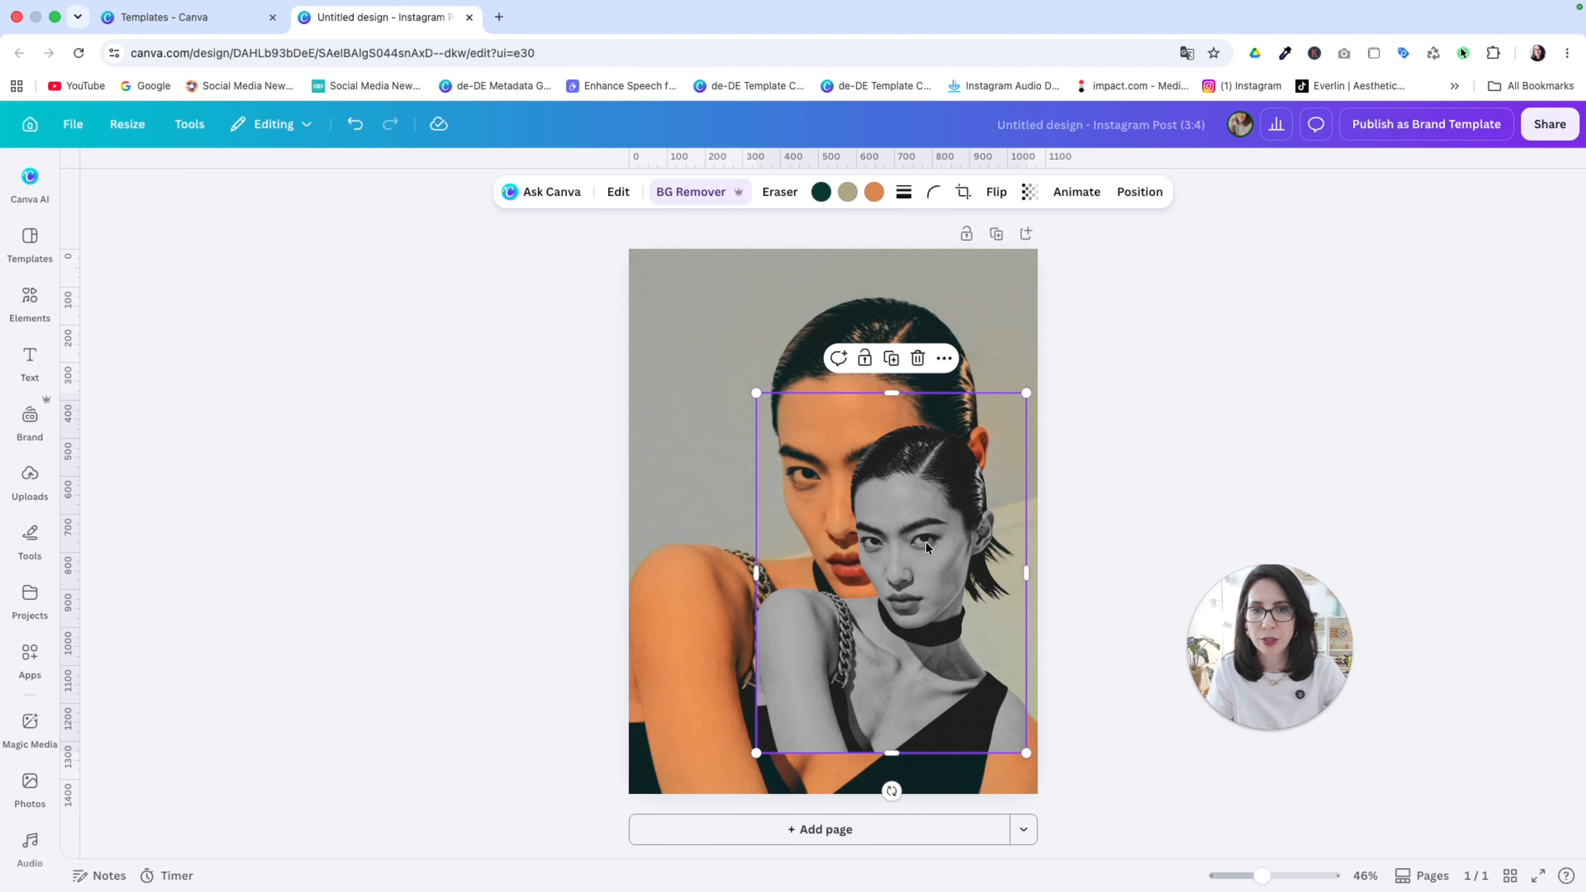
drag(926, 541, 798, 399)
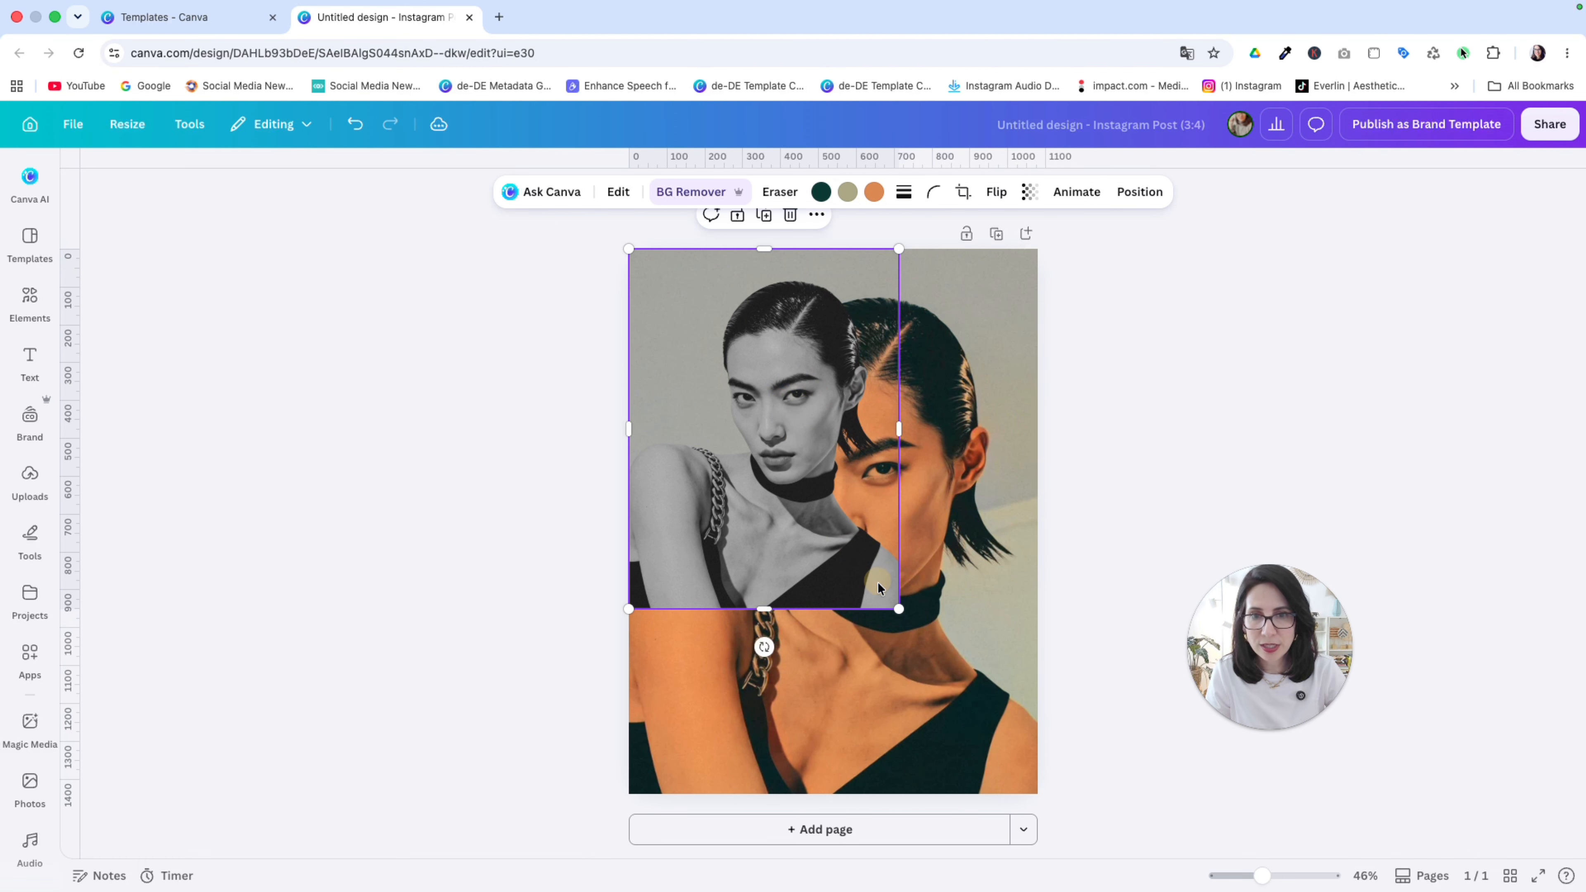
drag(900, 609, 1038, 796)
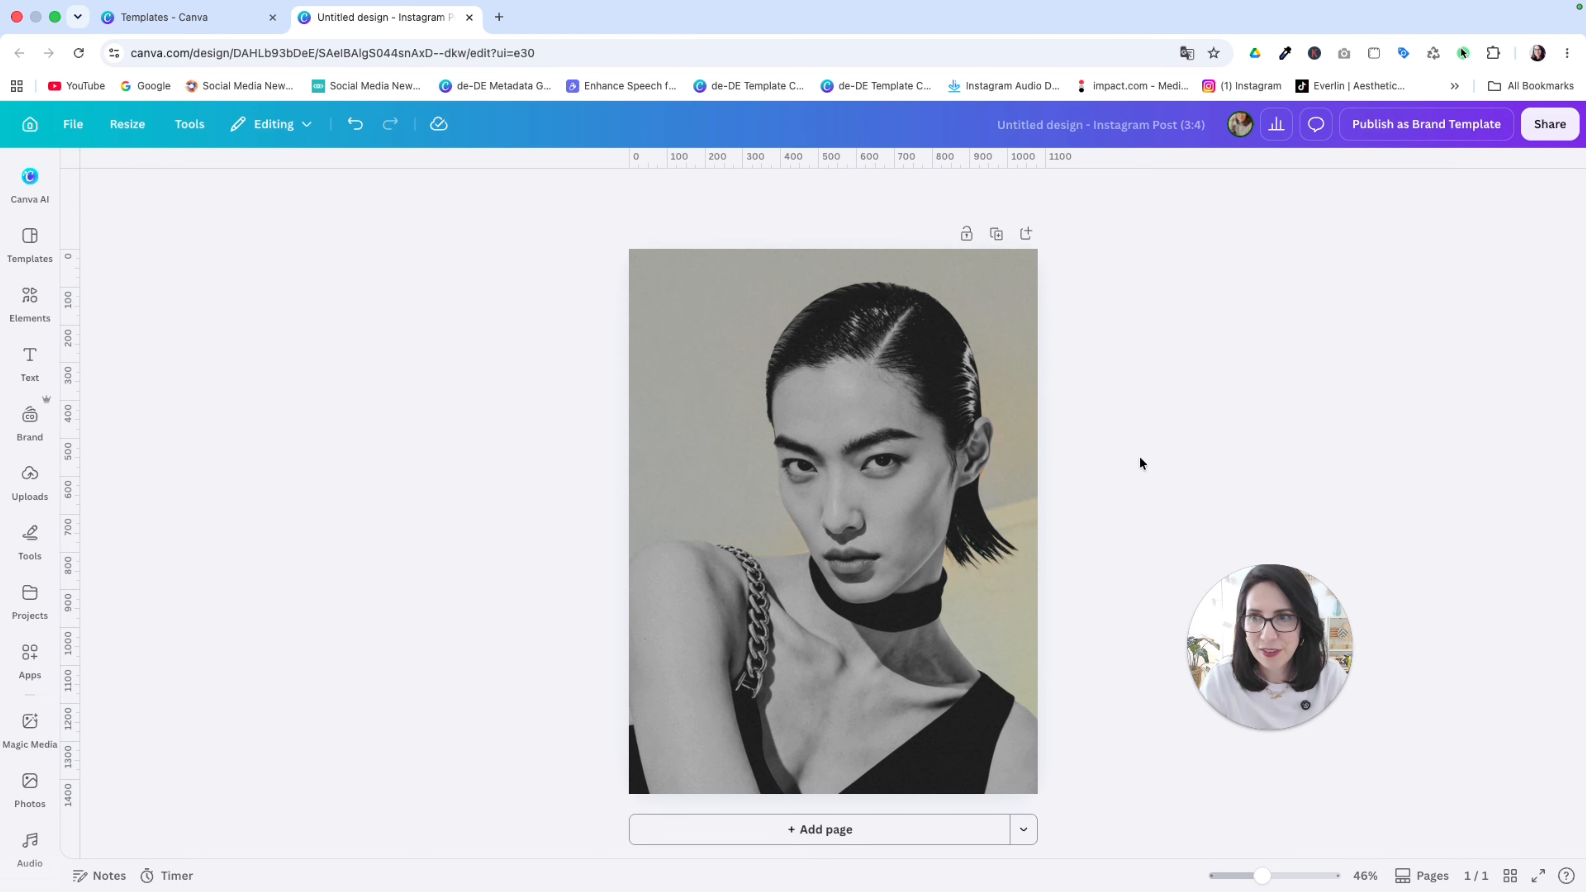
Step: Find and open the Warp Brush app for the selected grayscale image
click(862, 467)
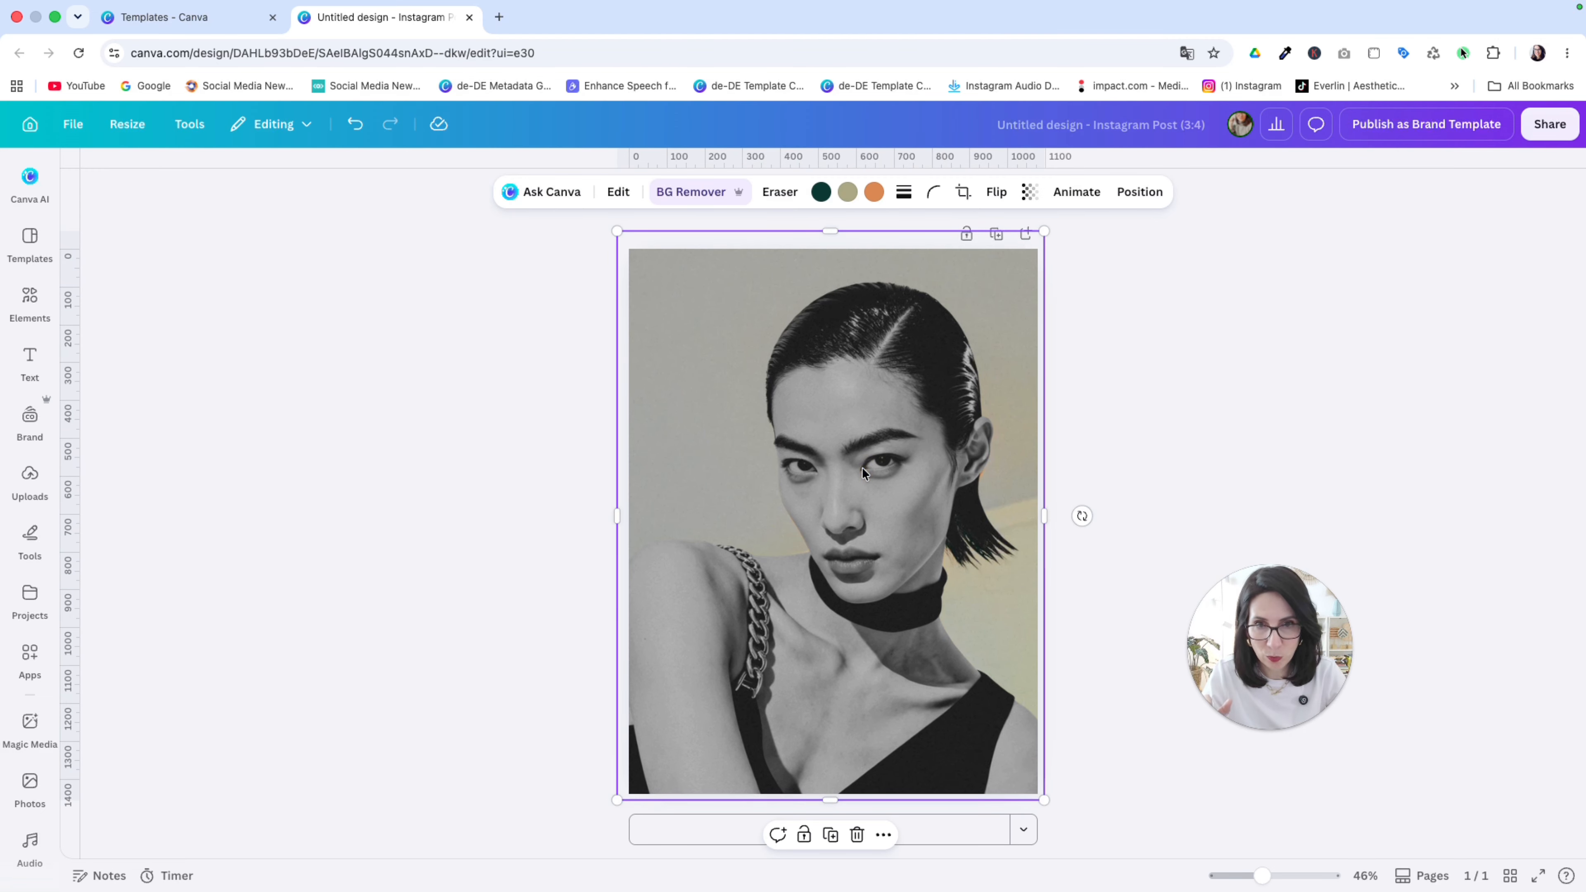
click(22, 615)
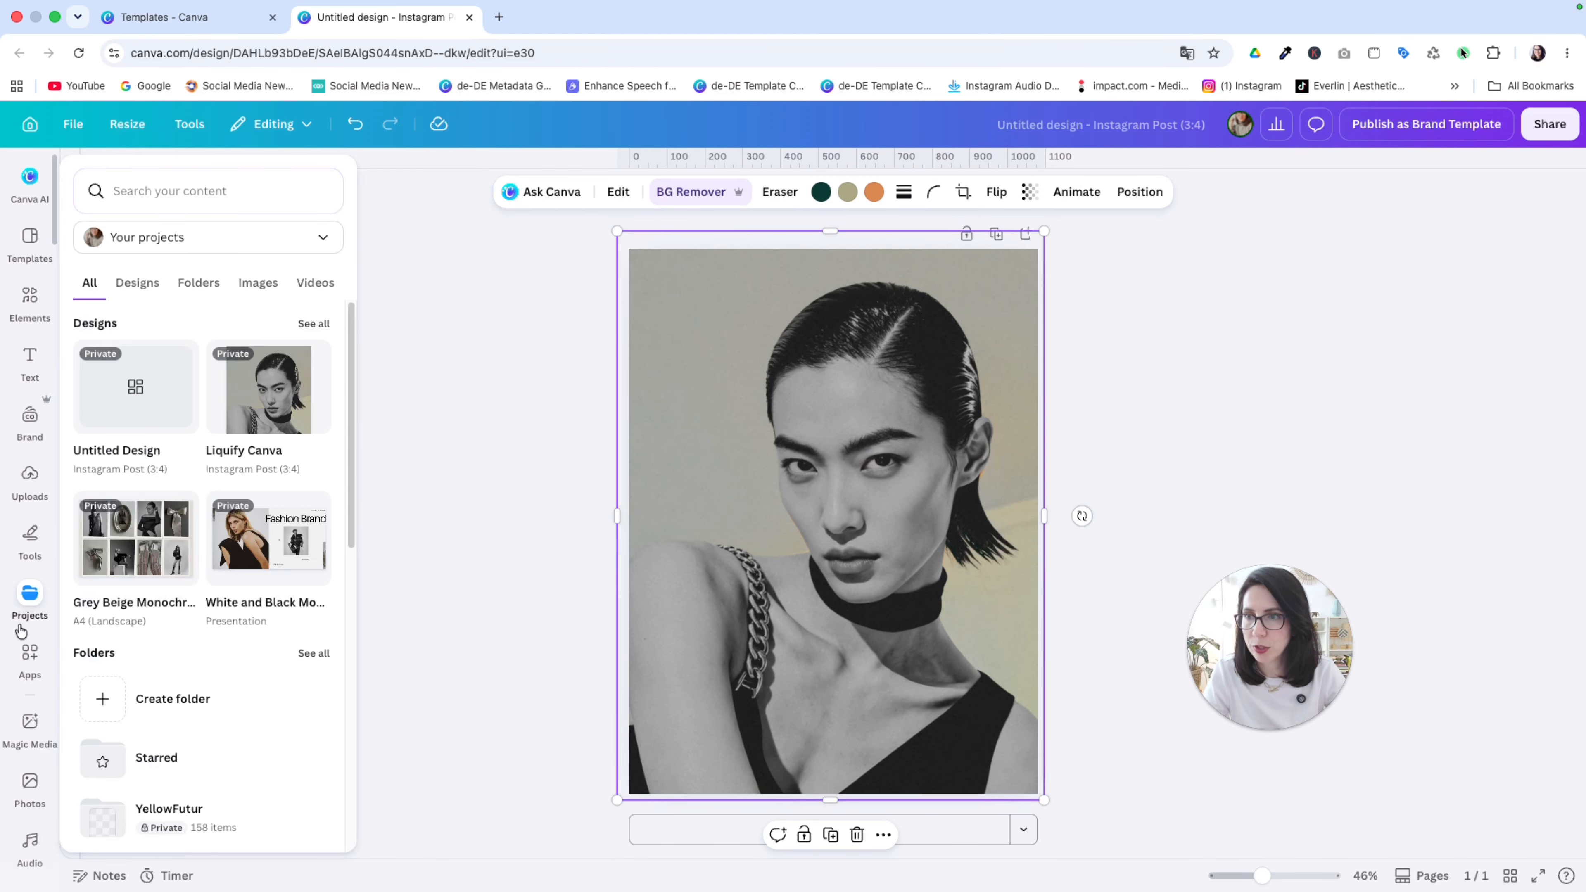
scroll(18, 627, down, 2)
click(23, 541)
click(177, 184)
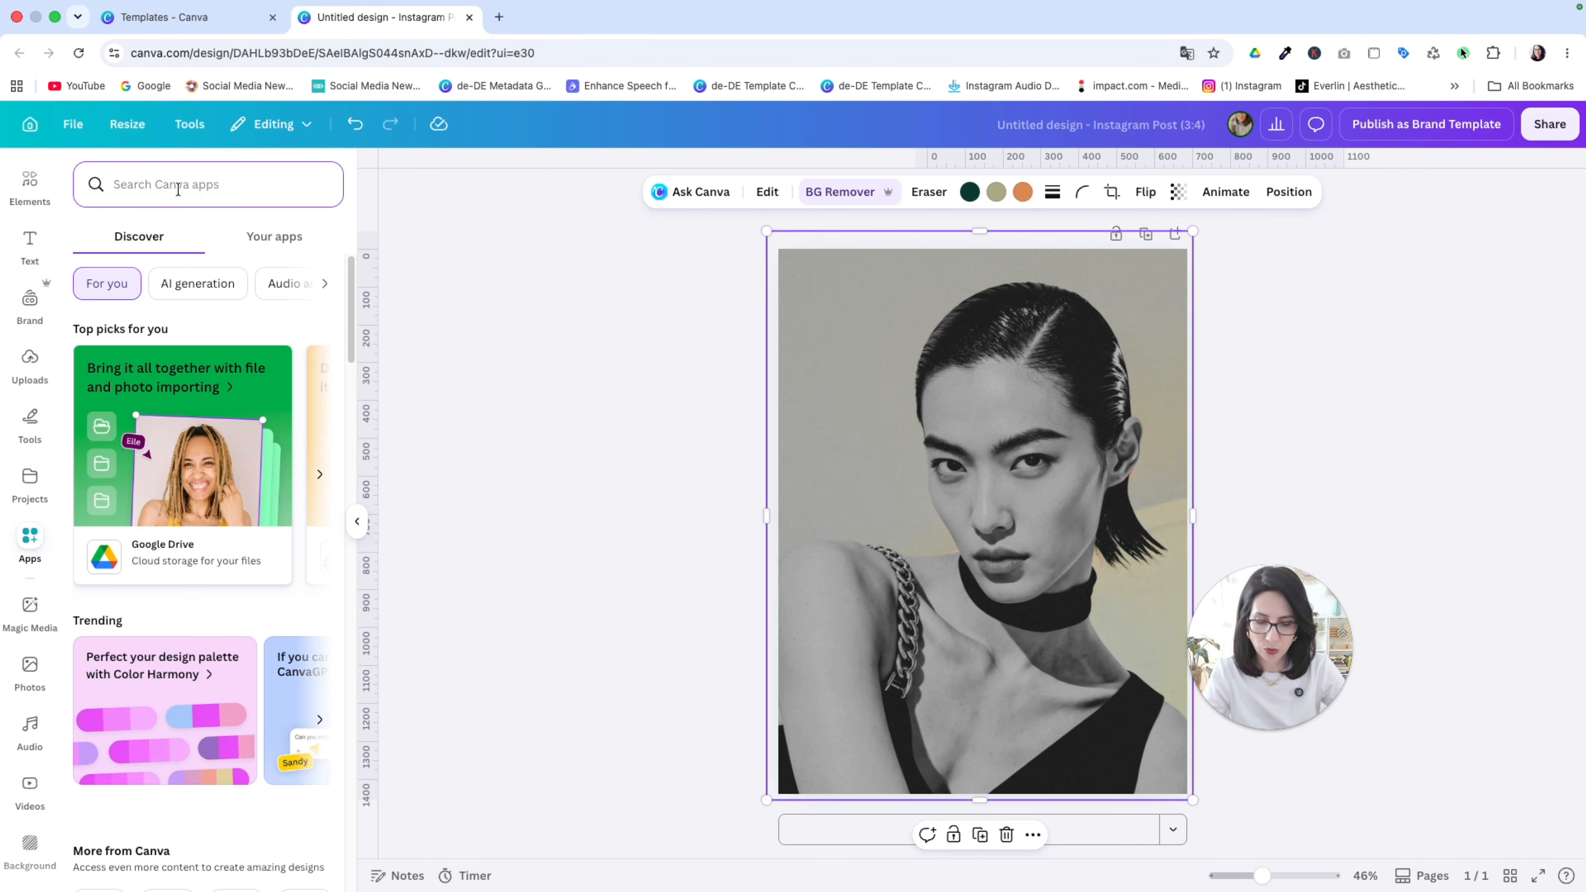
text(warp)
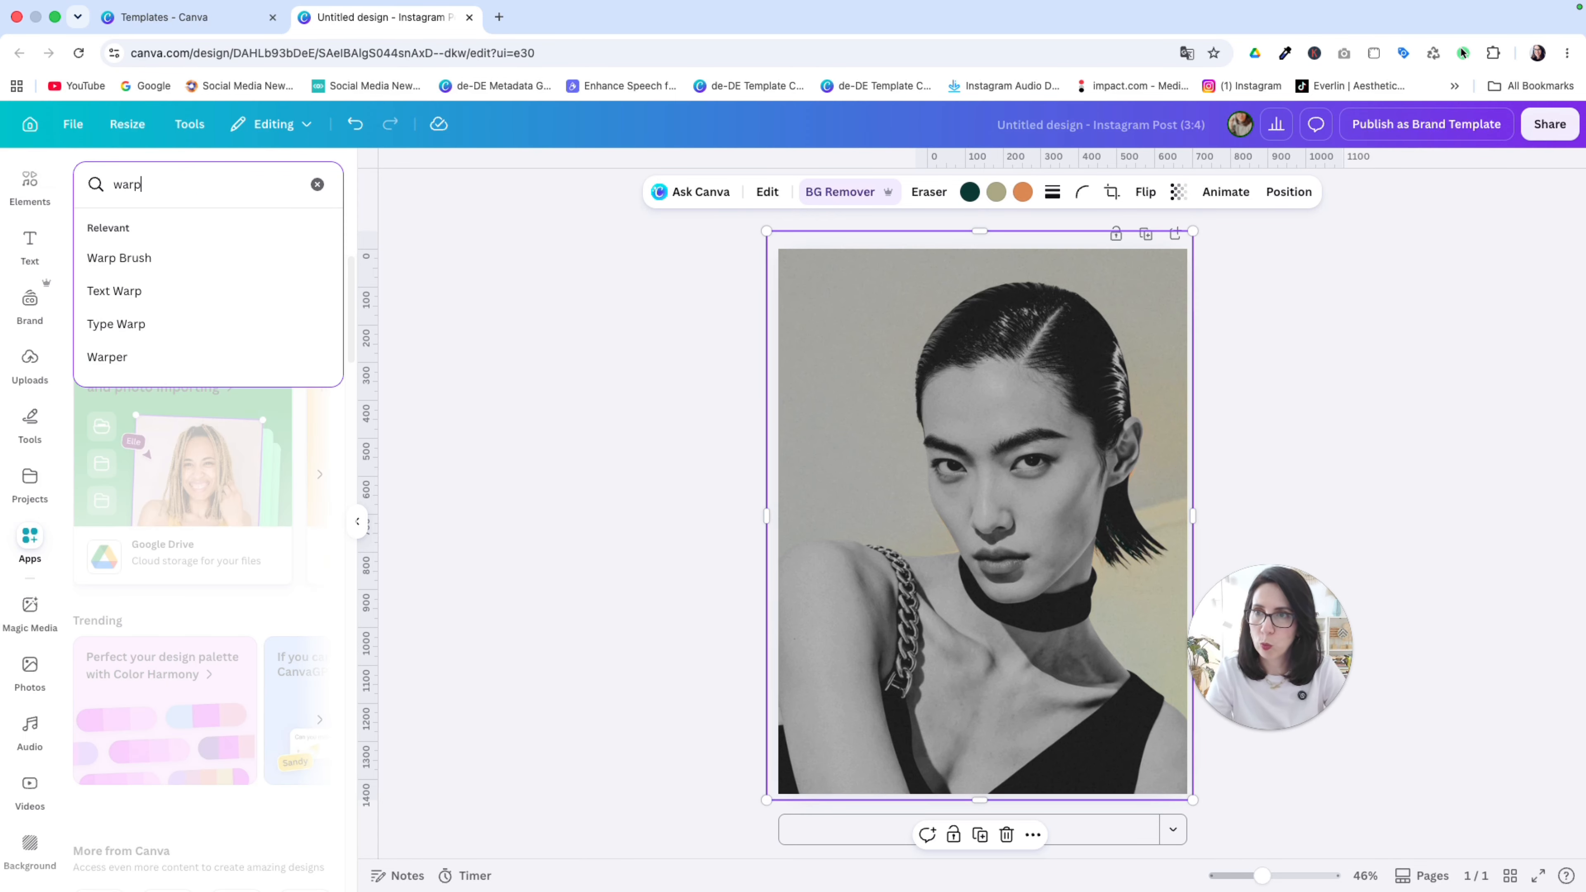
text( brush)
key(Return)
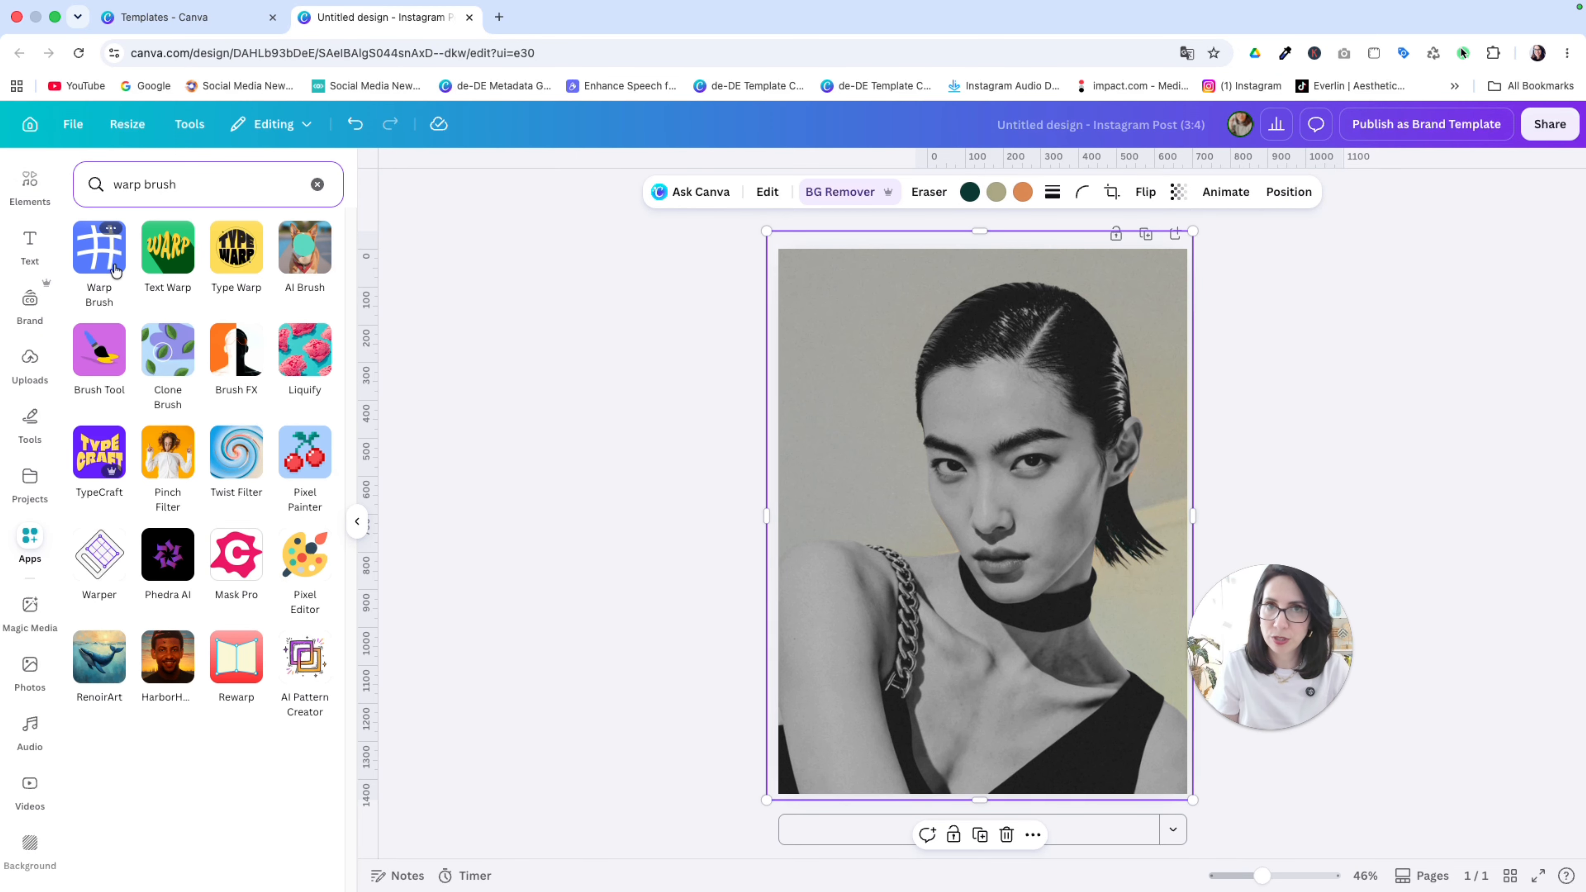
click(115, 269)
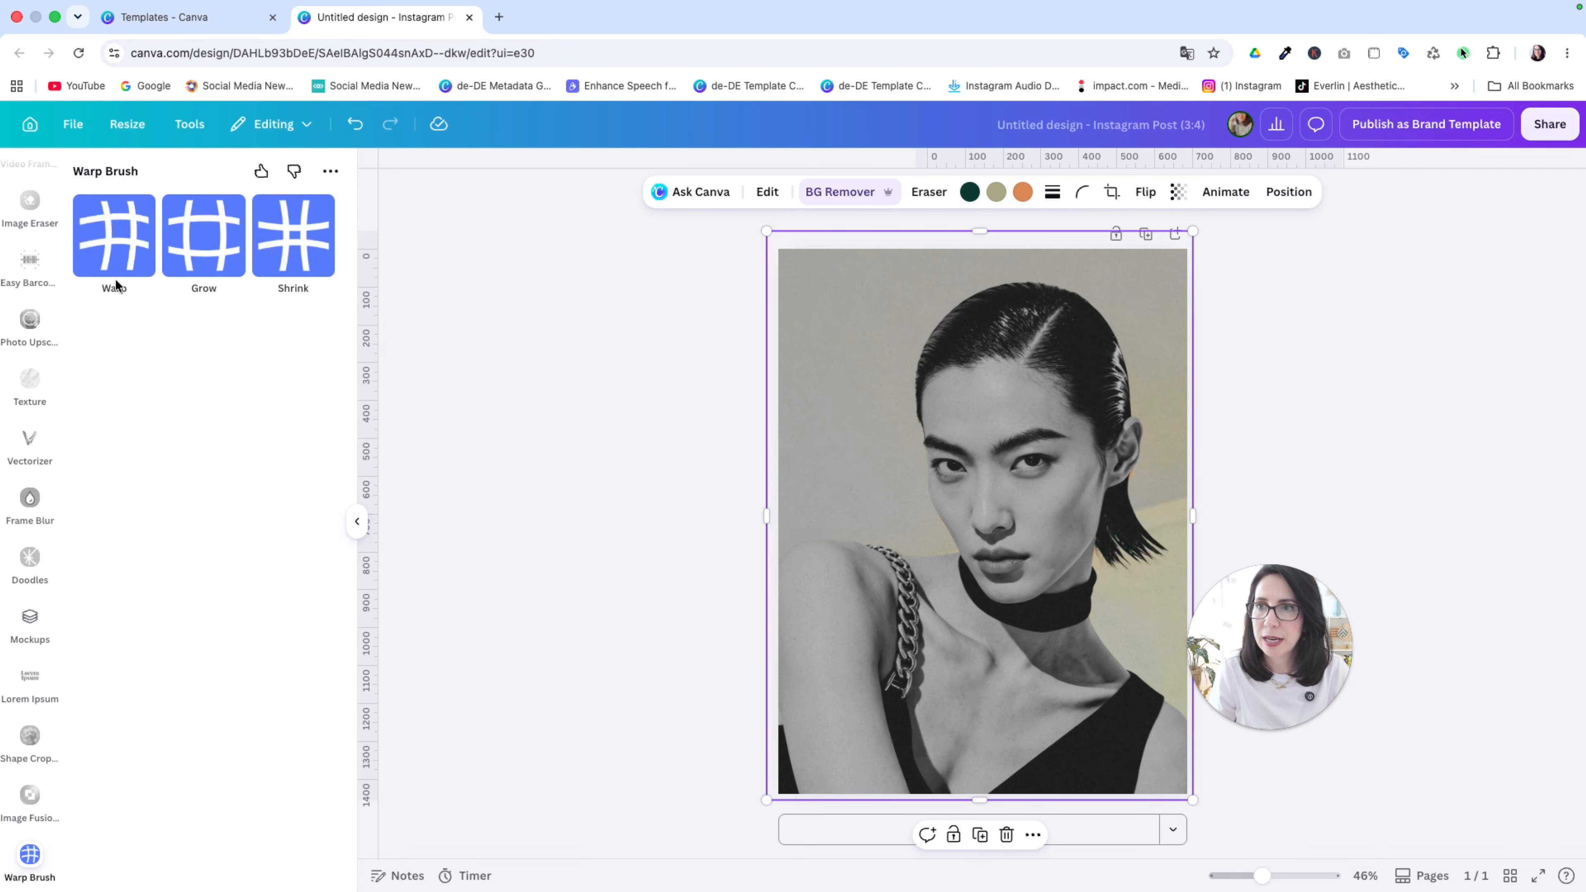
Step: Choose the Warp mode and set the brush size to 140
click(104, 244)
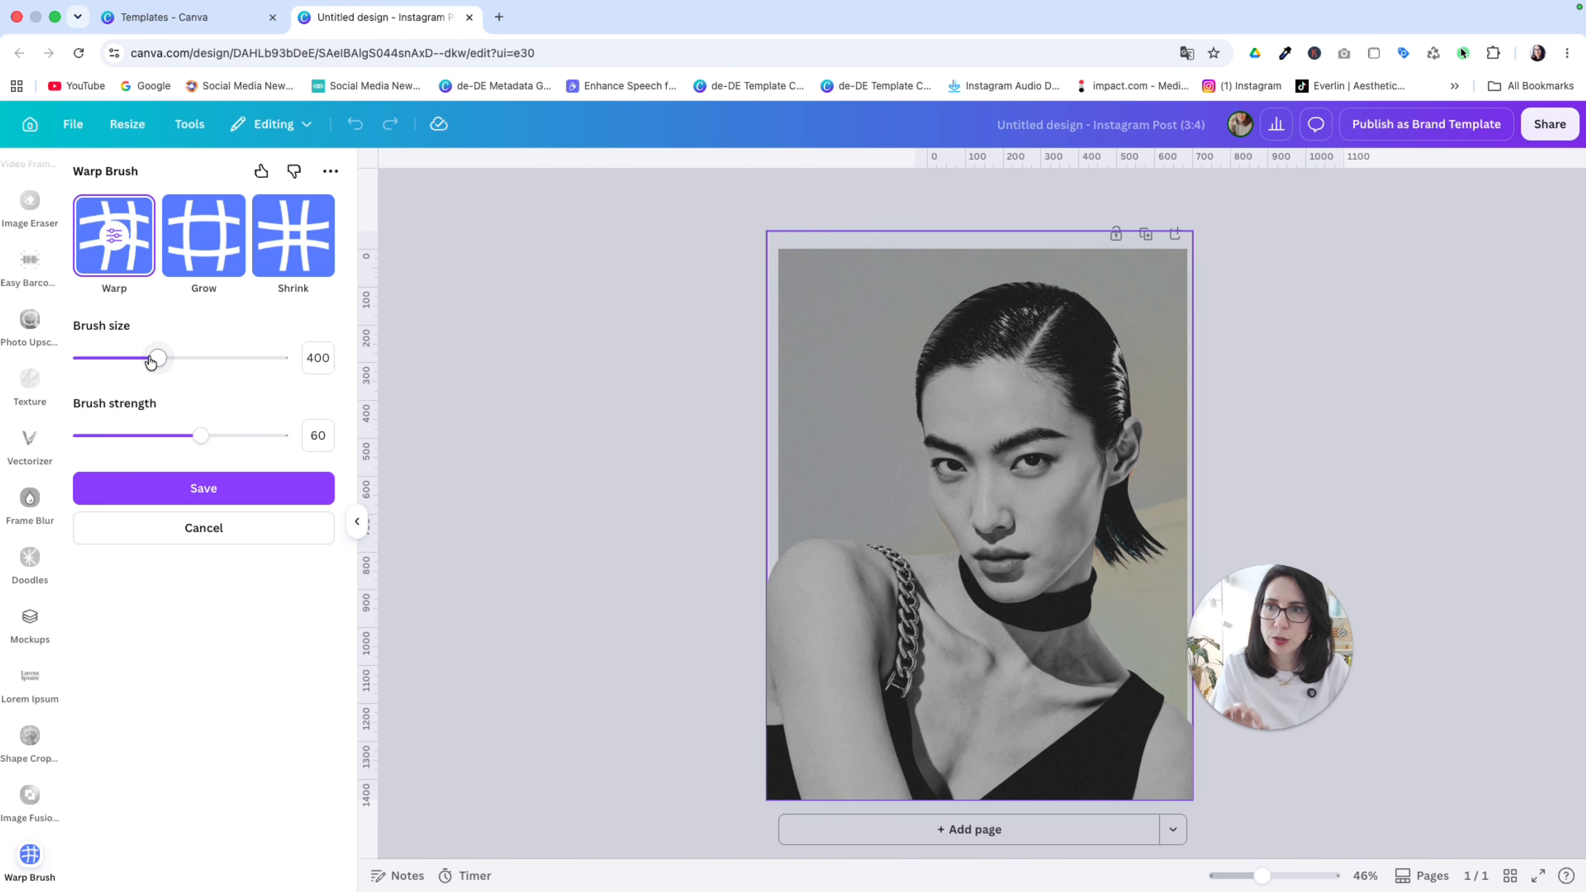
drag(150, 361, 149, 360)
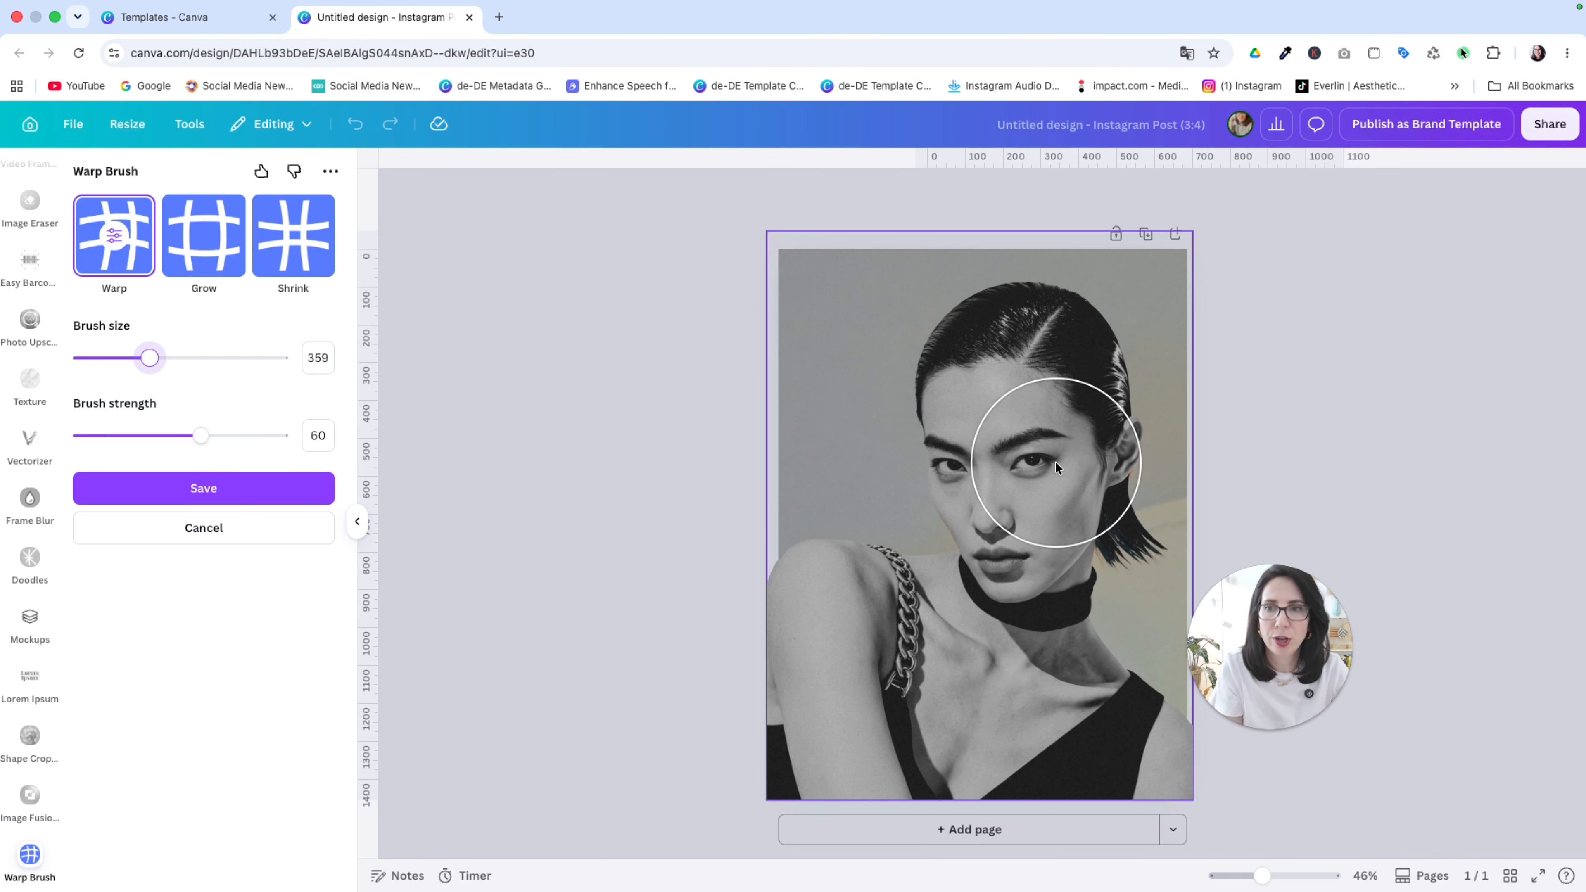
drag(148, 359, 104, 367)
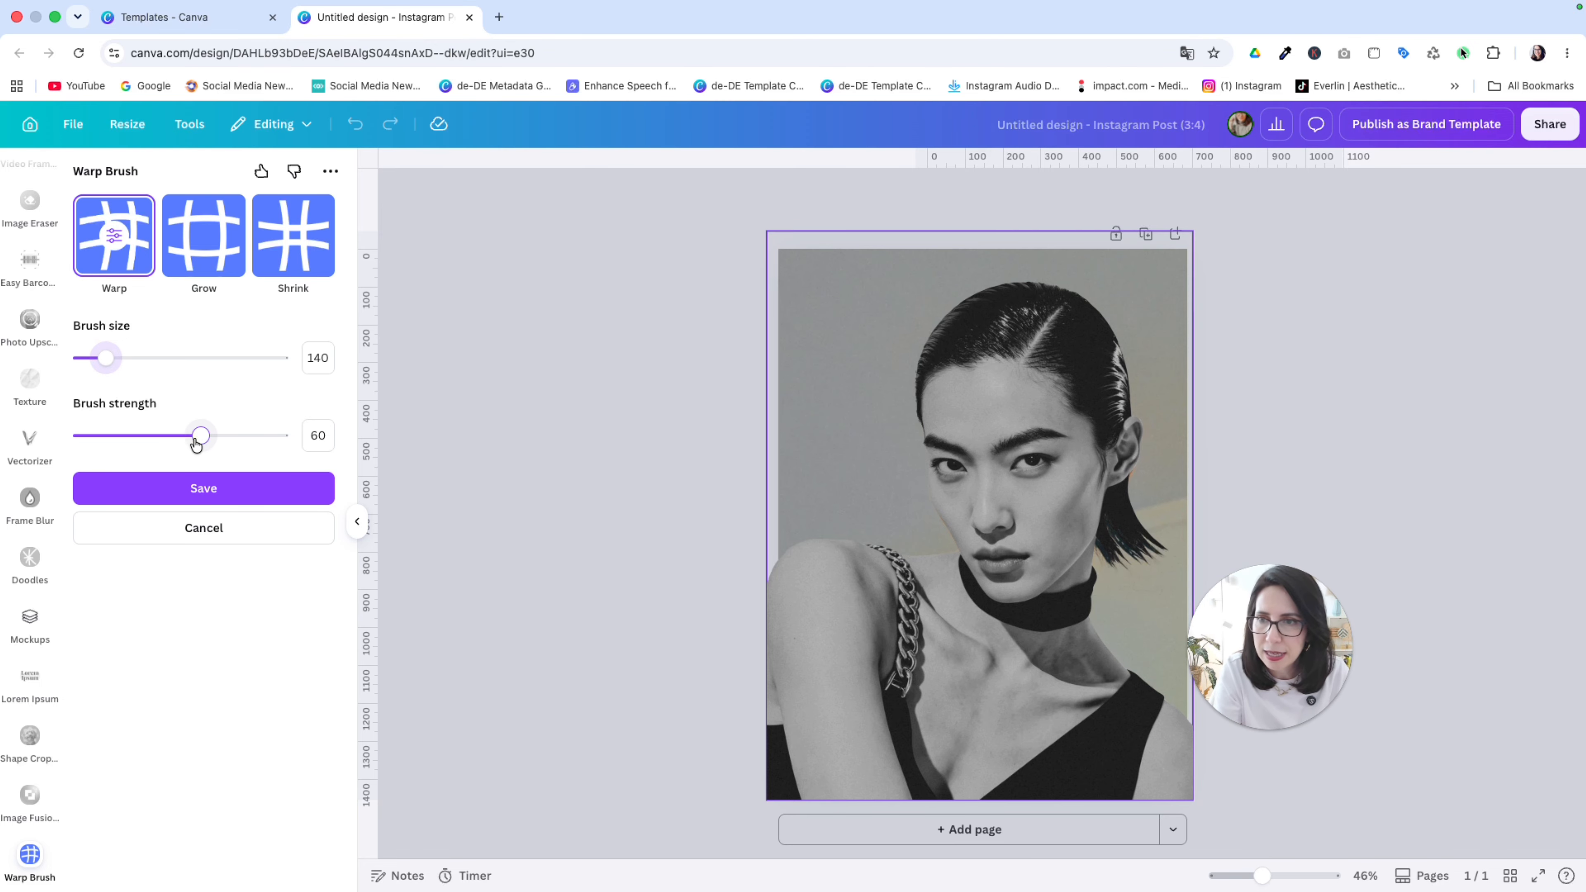
Step: Set the brush strength to 40 and smear the eye area of the grayscale portrait leftward with repeated horizontal Warp strokes
drag(196, 442, 161, 446)
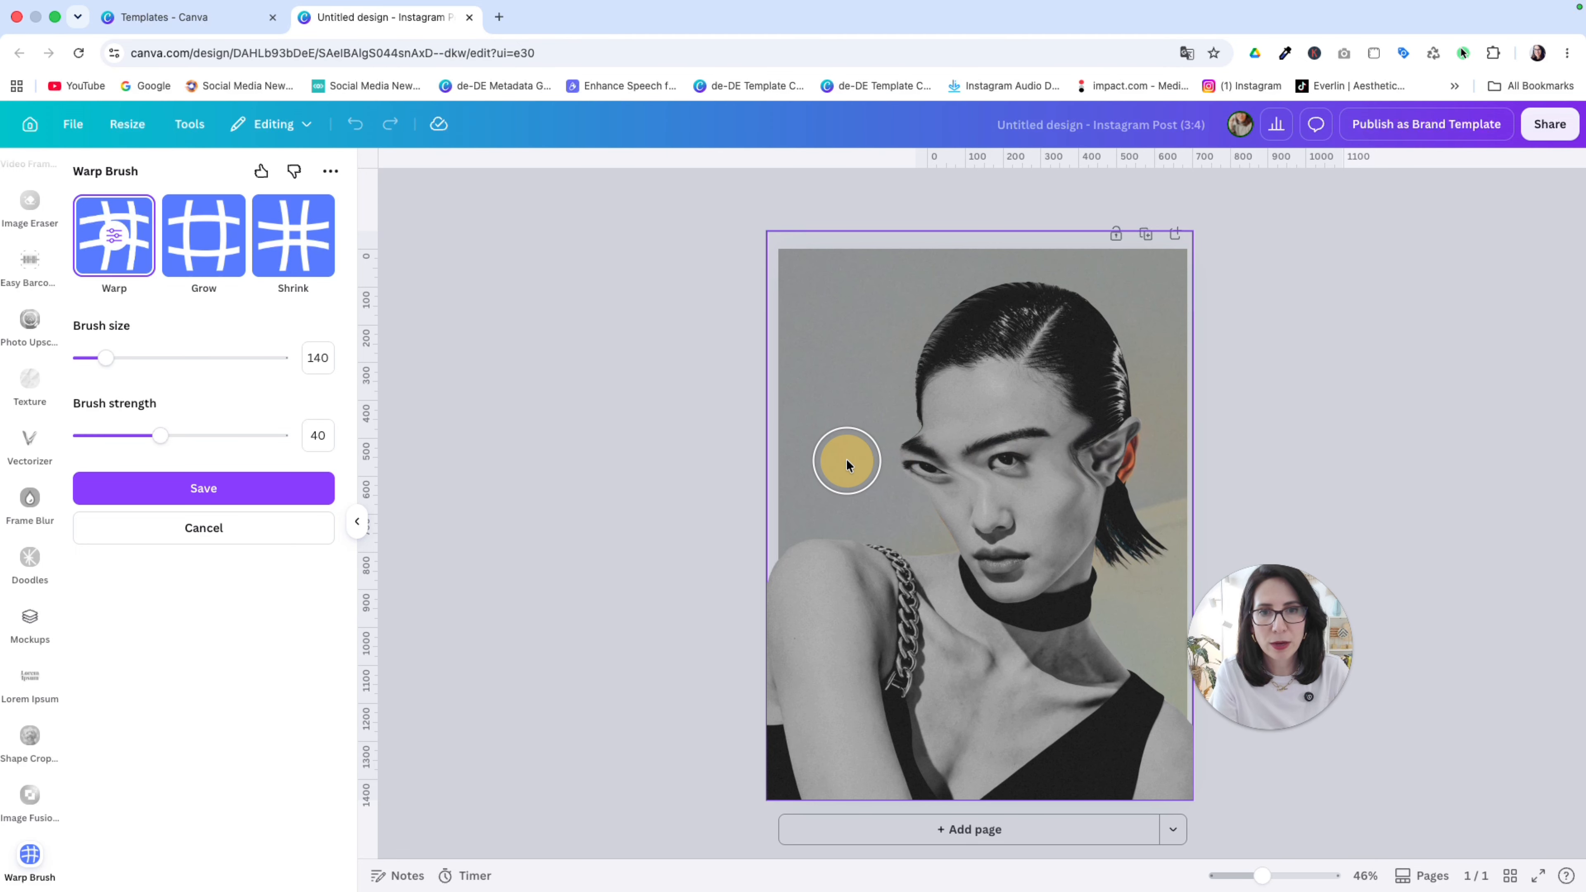
drag(1126, 451, 887, 456)
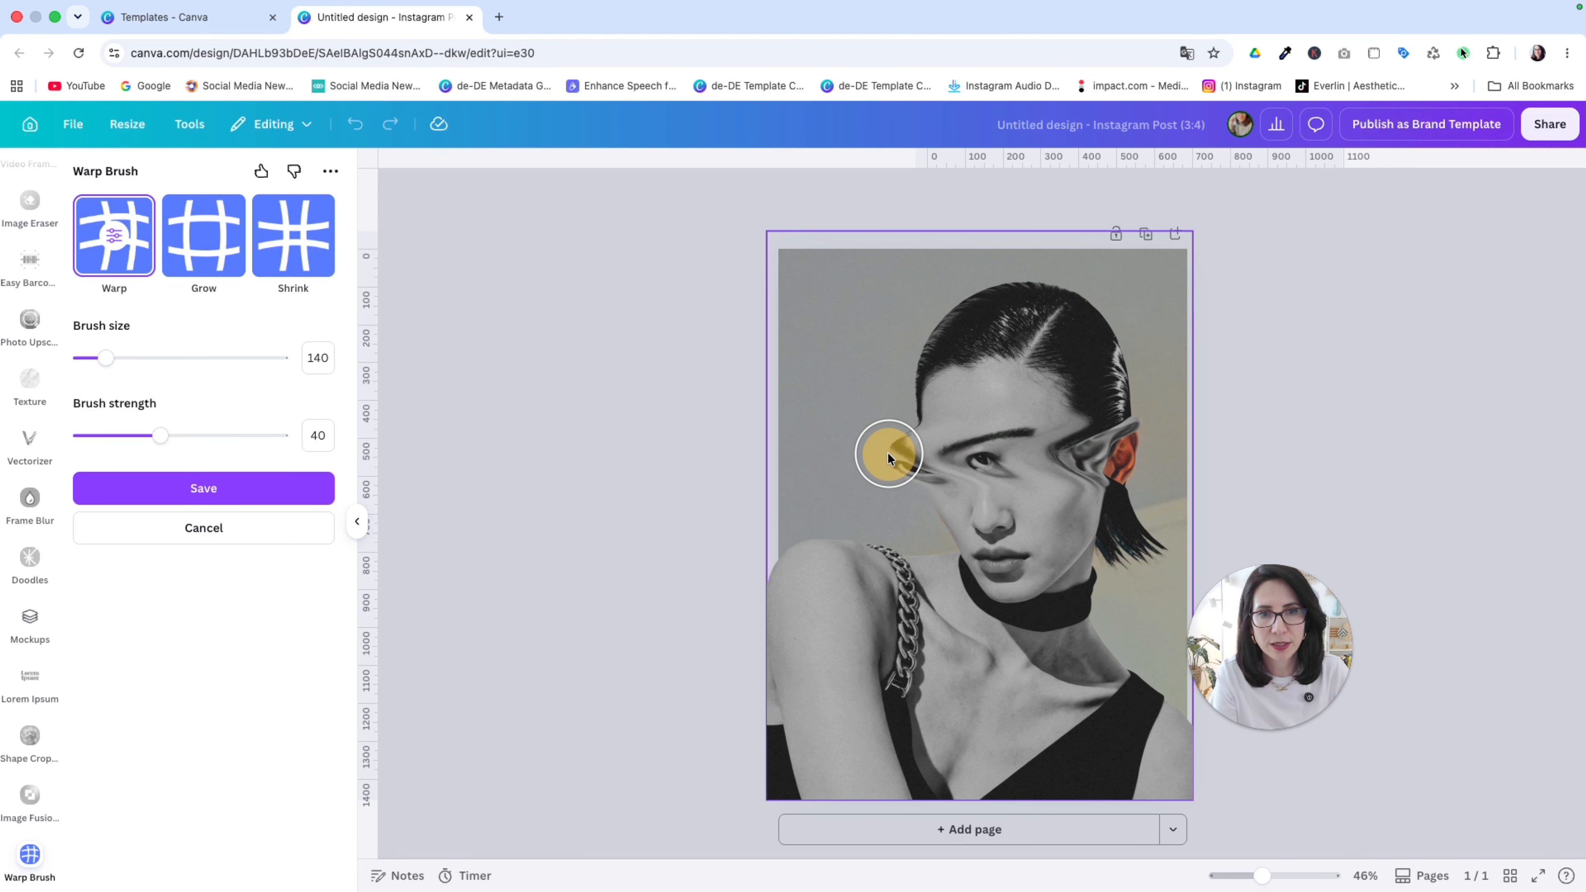
drag(1116, 451, 862, 457)
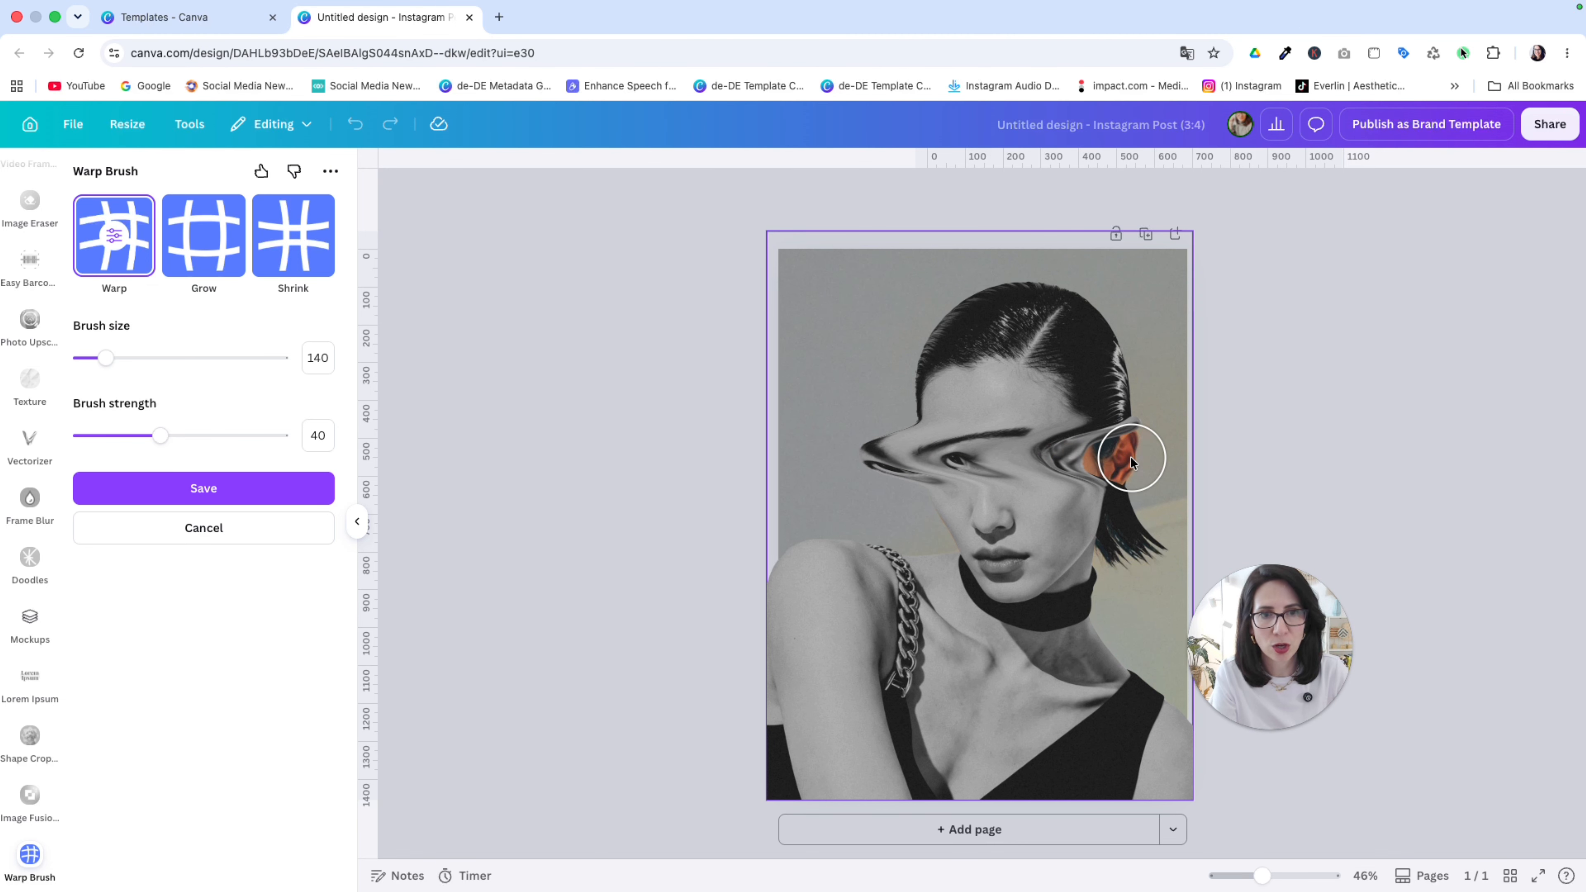
drag(1125, 453, 911, 459)
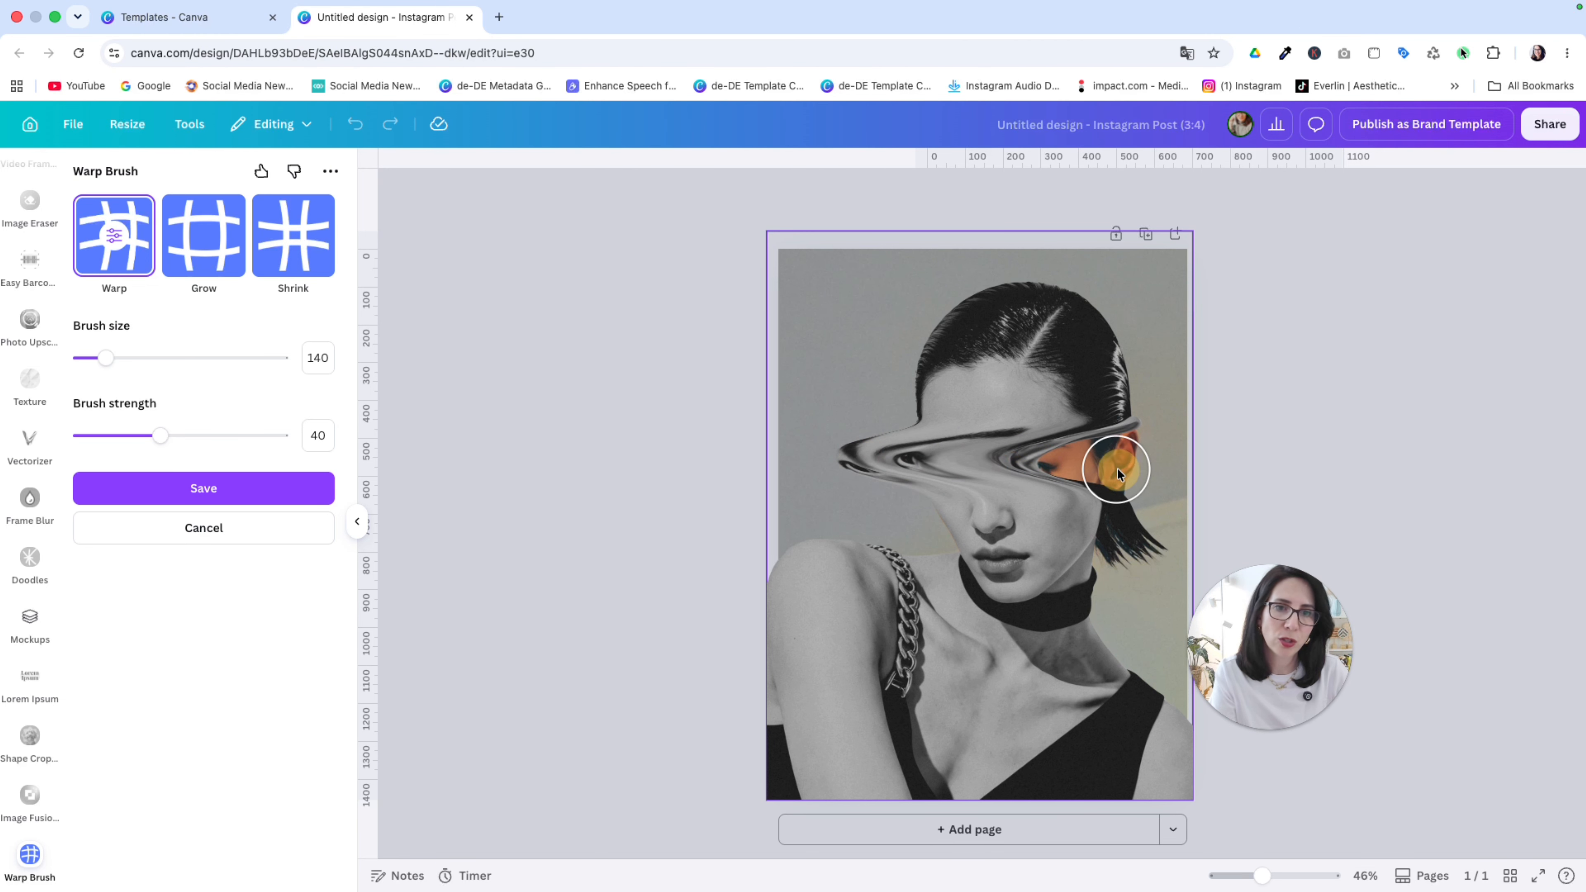
drag(1118, 473, 849, 468)
drag(1087, 470, 934, 471)
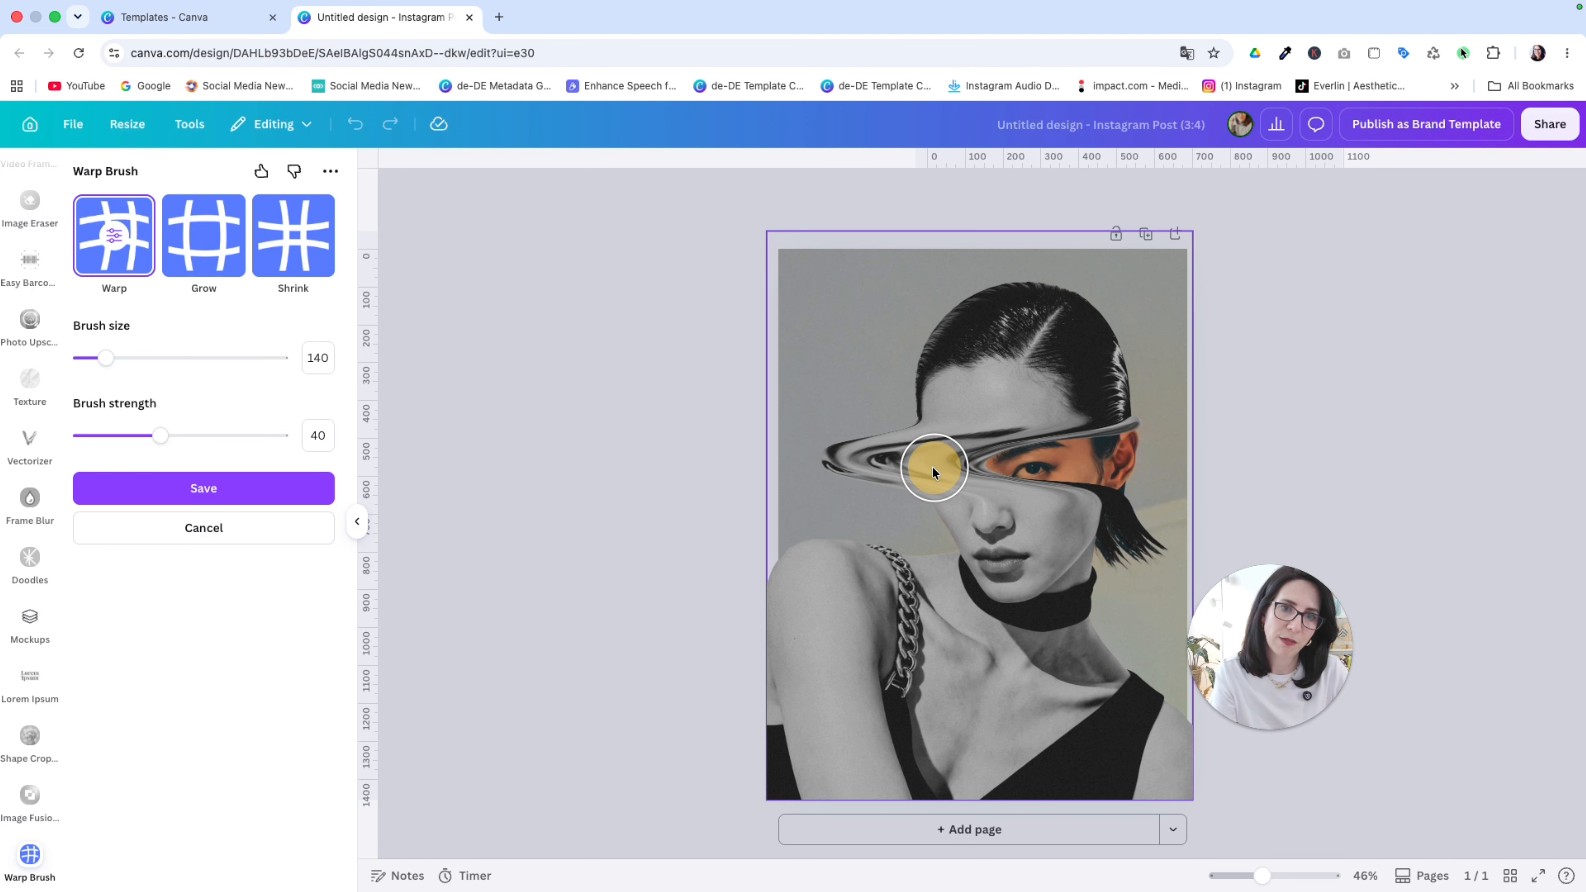
drag(1070, 465, 885, 469)
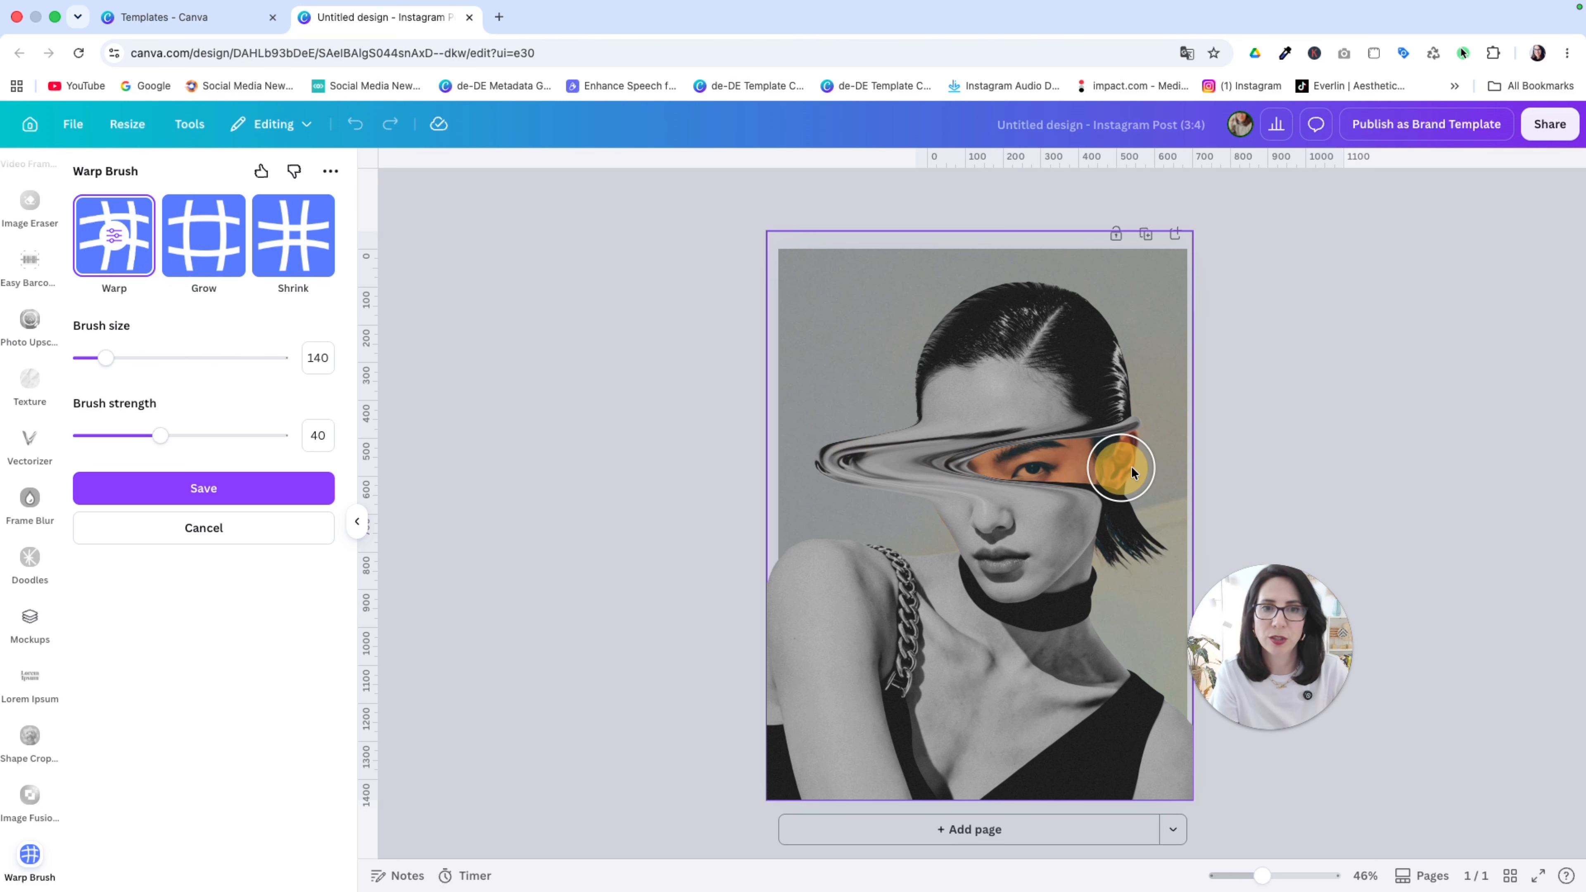
drag(1118, 467, 943, 468)
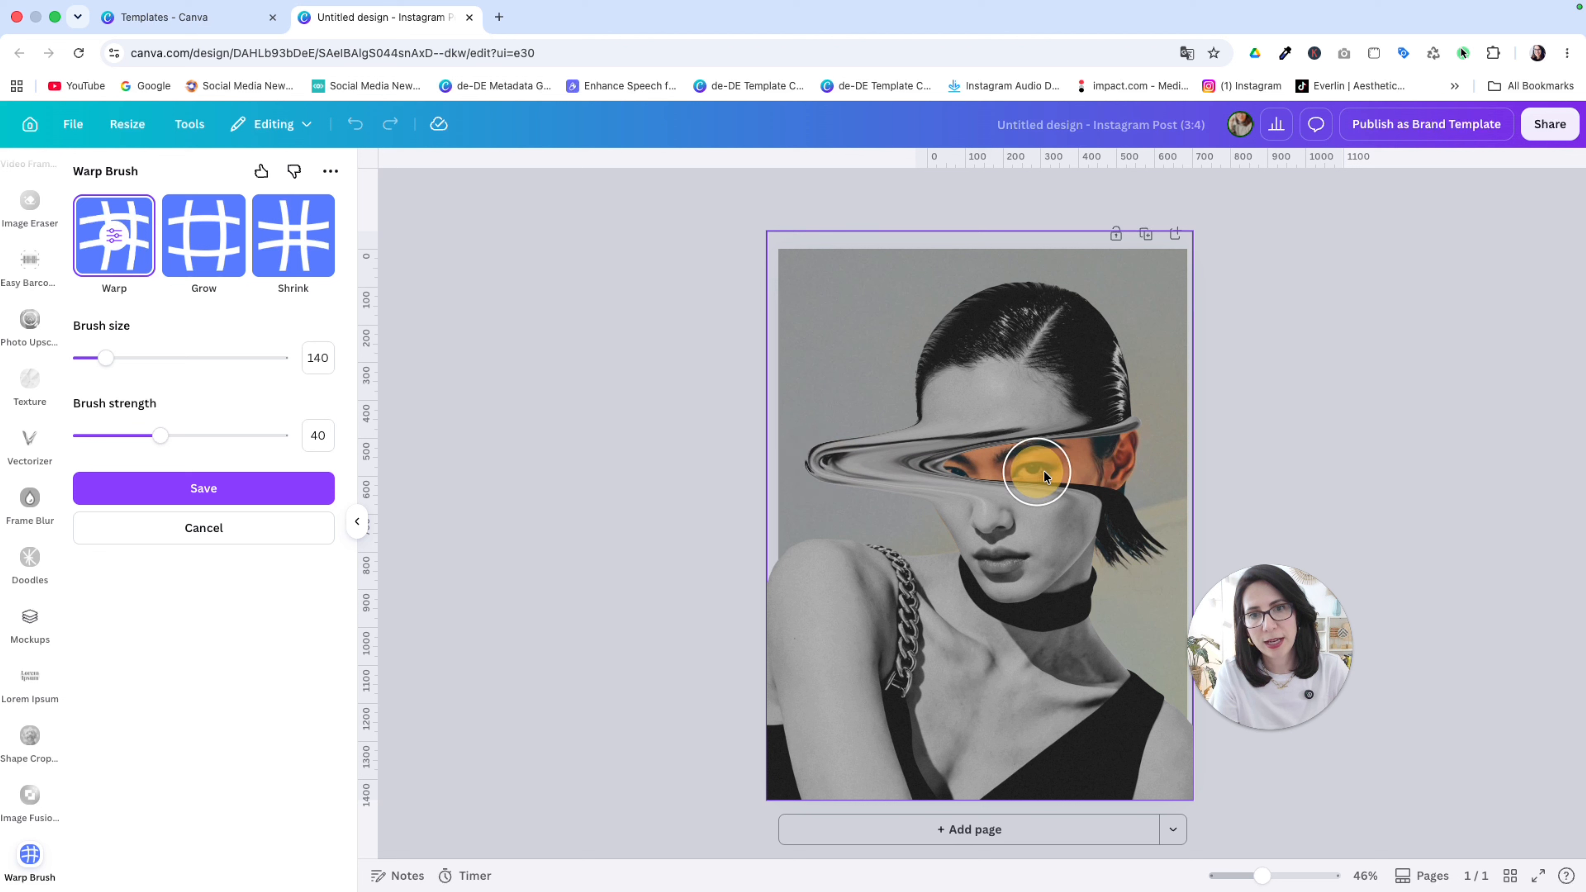
drag(1109, 469, 895, 475)
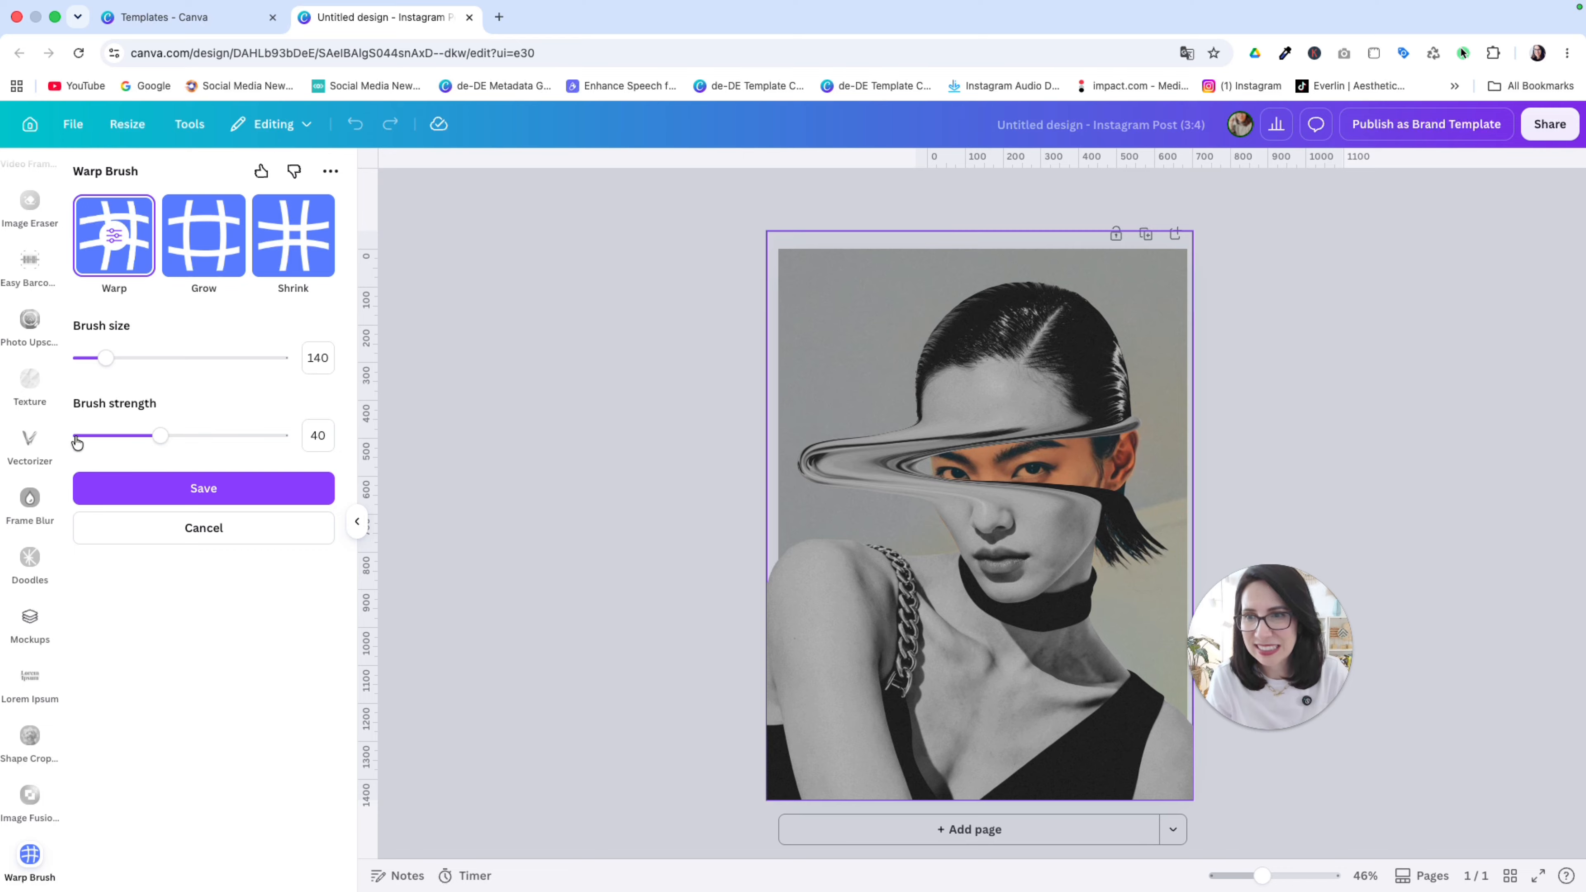
Step: Save the Warp Brush edit, then close the app panel and deselect the image
click(204, 489)
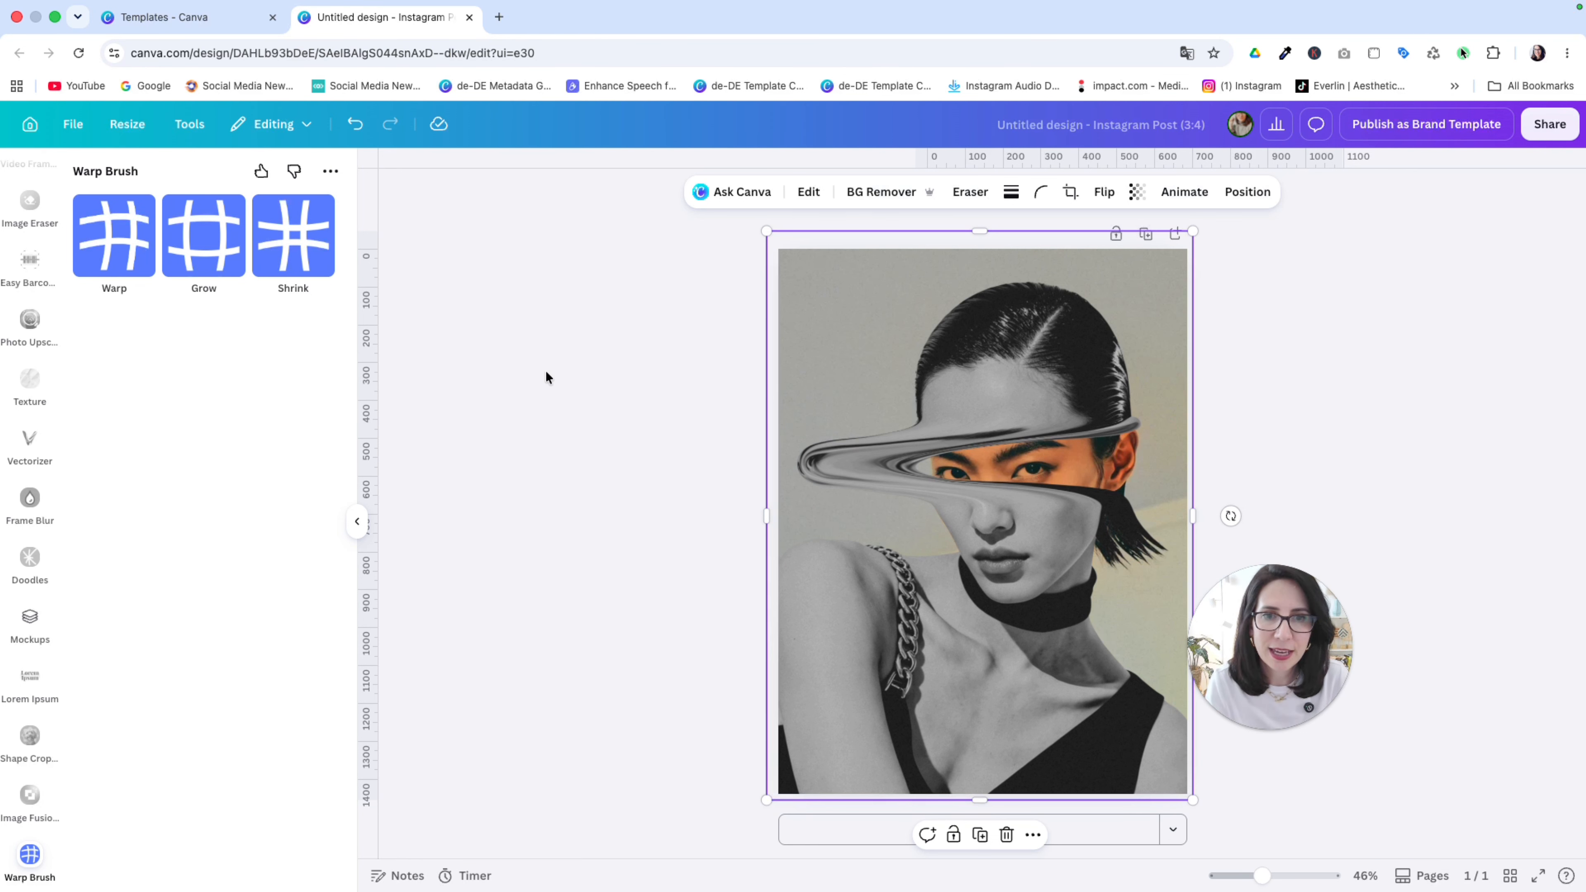
click(355, 519)
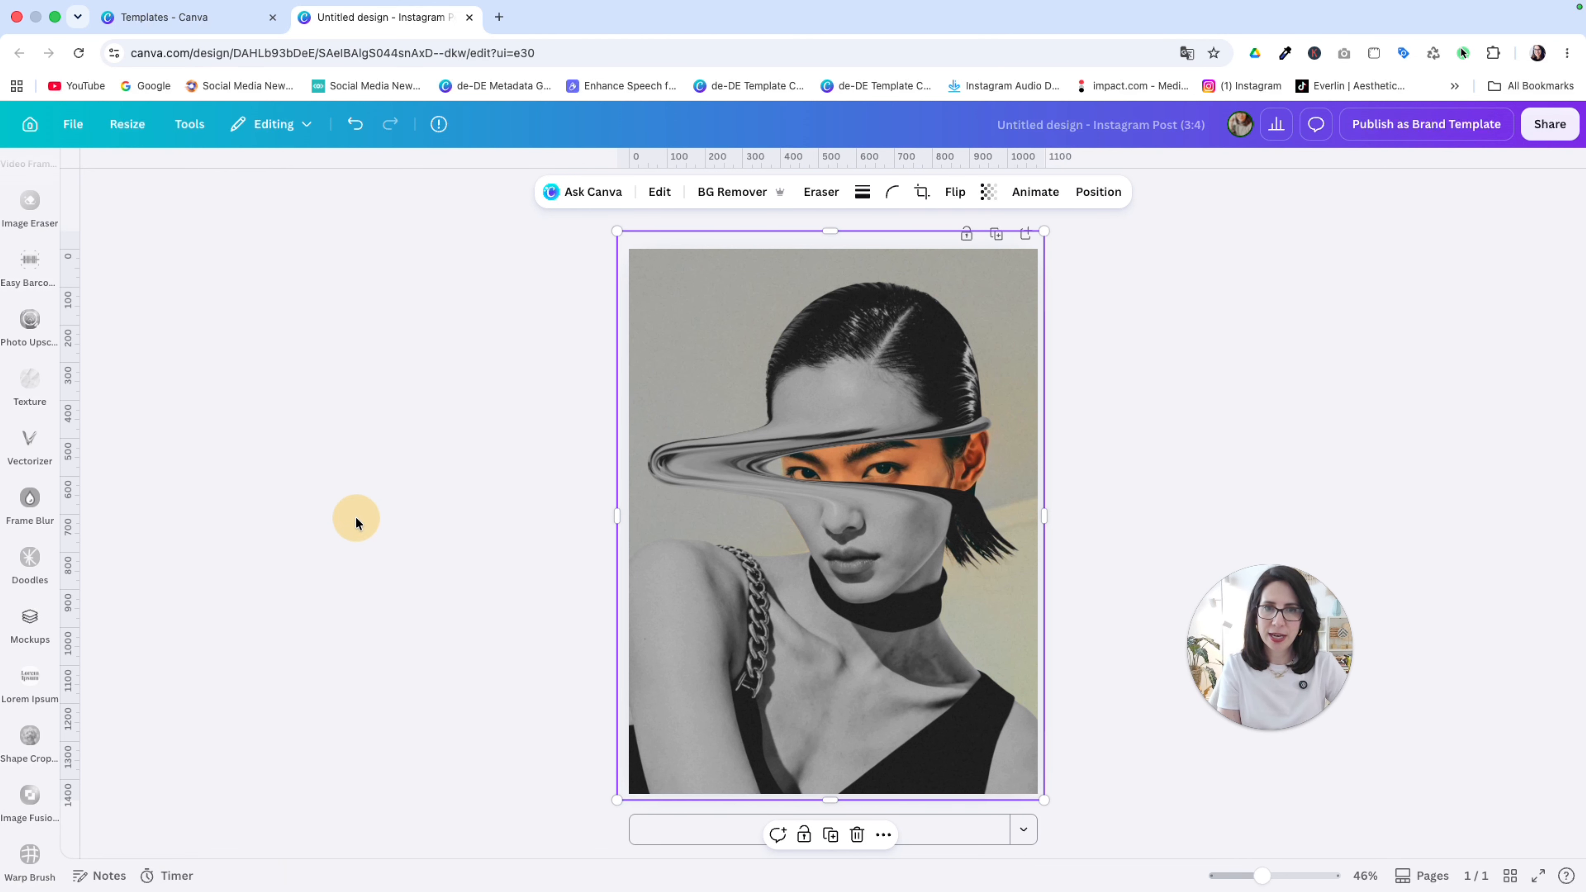
click(1229, 384)
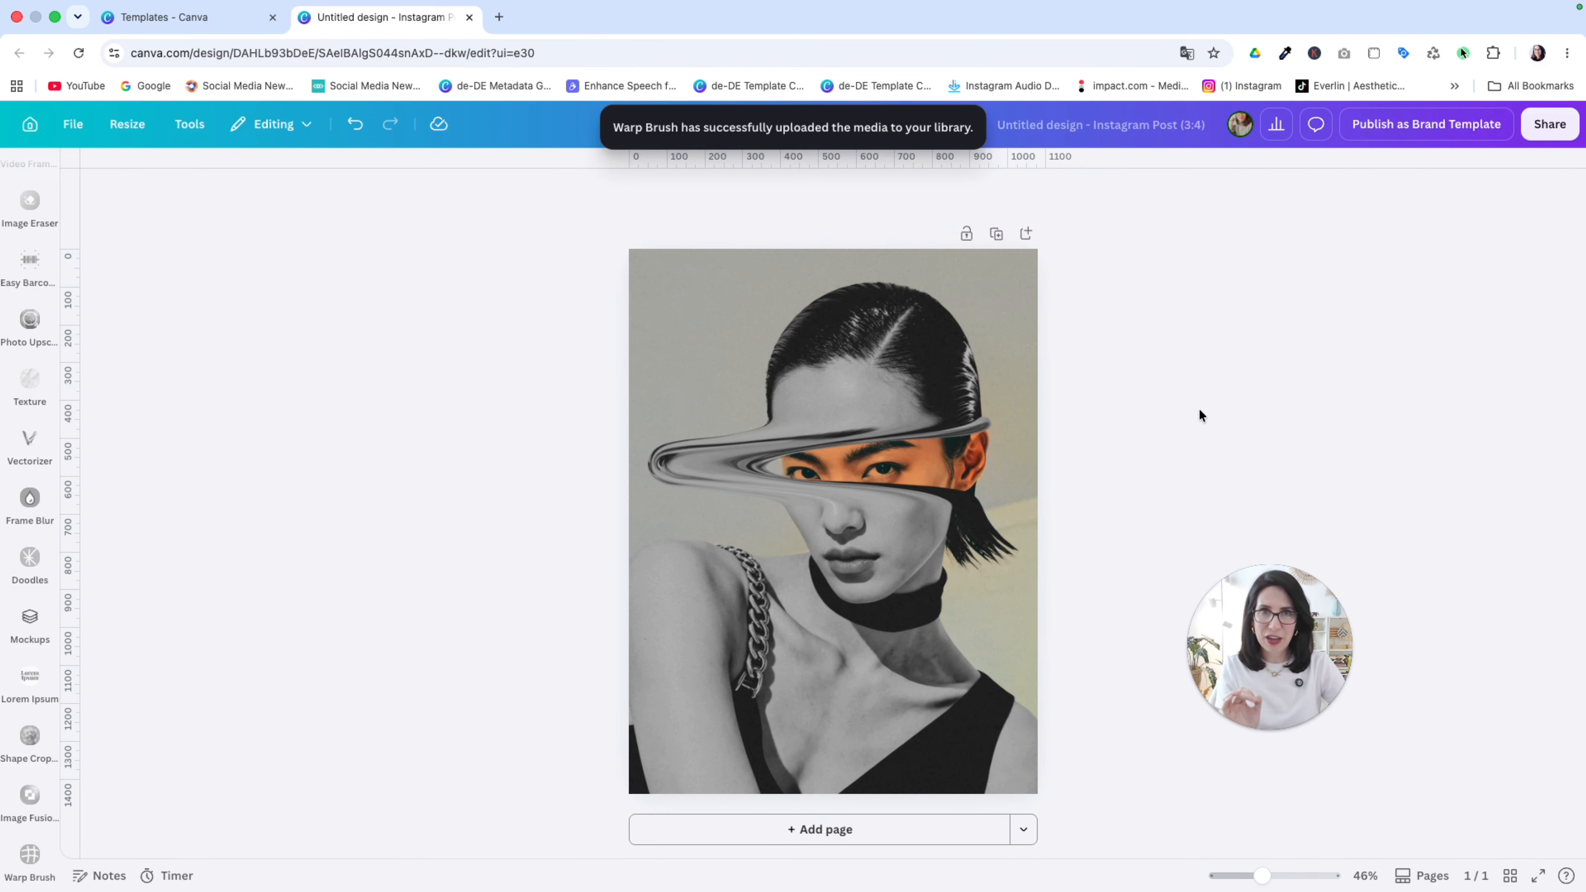